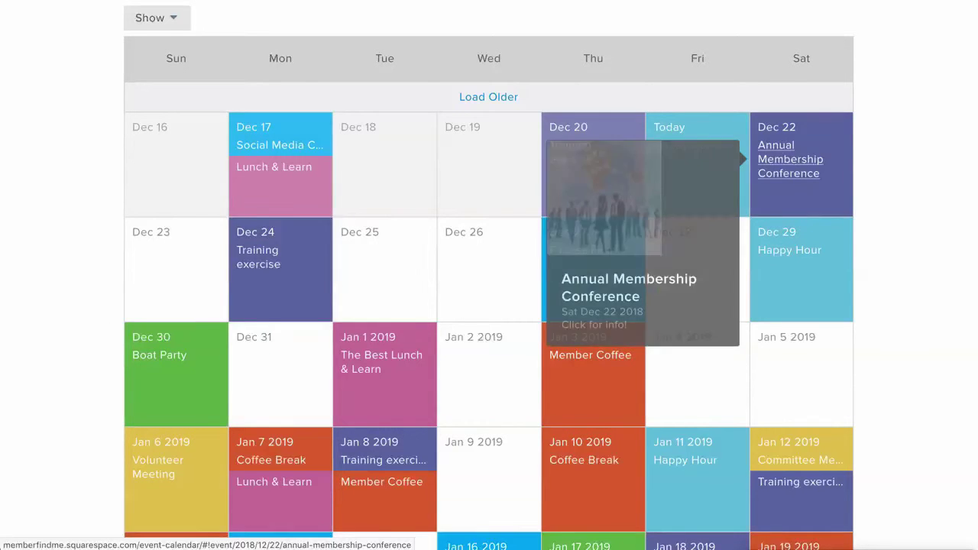
# Step: Open the Annual Membership Conference event, jump to its ticket table and set Guest quantity to 1
pyautogui.click(791, 159)
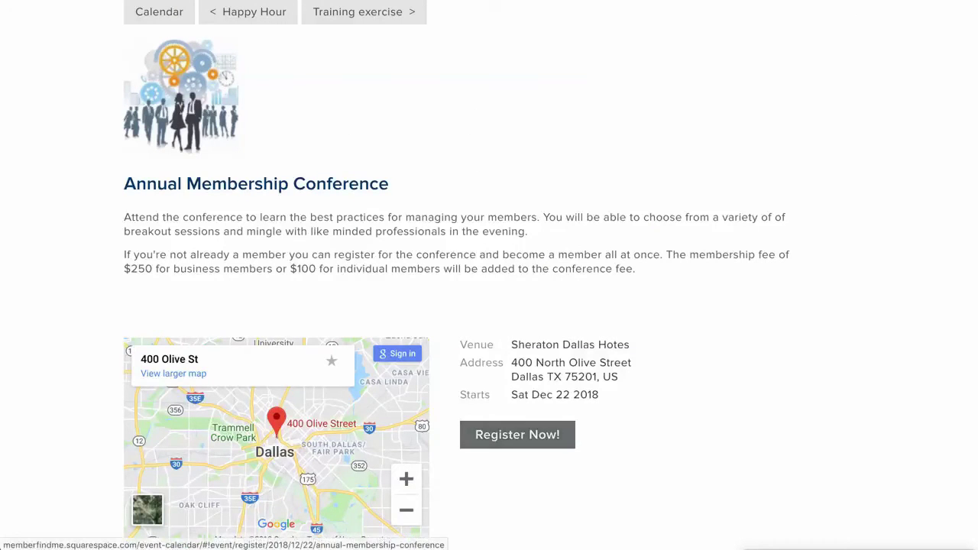
pyautogui.click(518, 434)
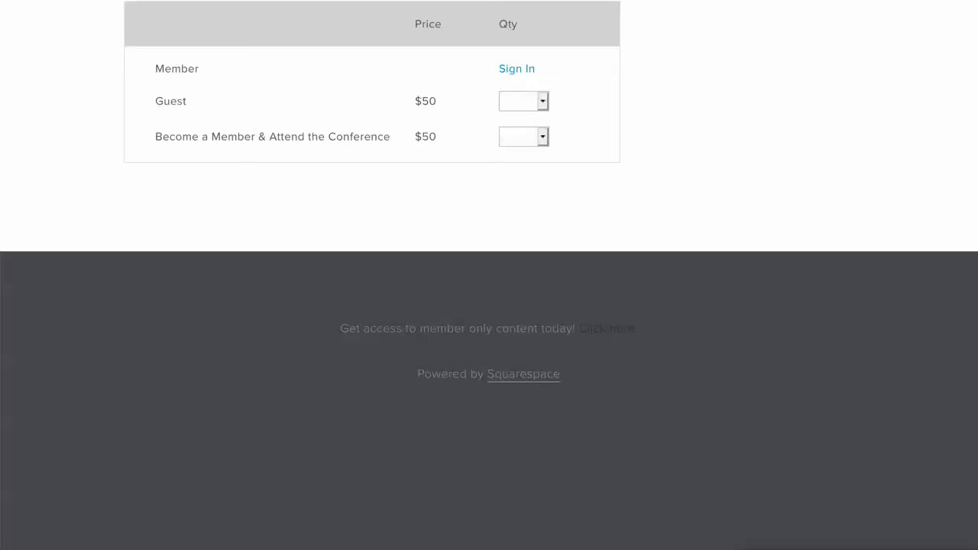
pyautogui.click(523, 101)
# Step: Choose one $50 Guest ticket and enter the guest's full name in Guest #1
pyautogui.click(520, 106)
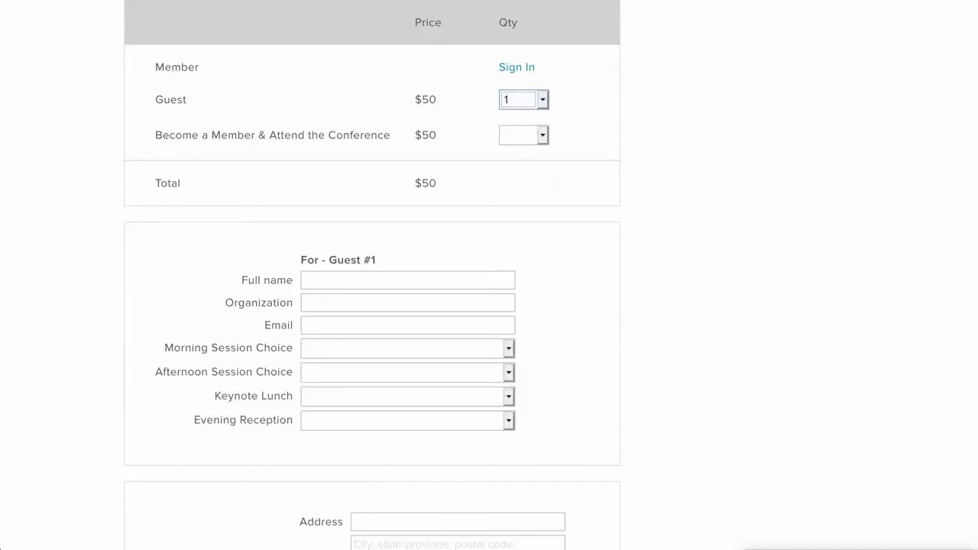
pyautogui.click(408, 279)
pyautogui.click(407, 302)
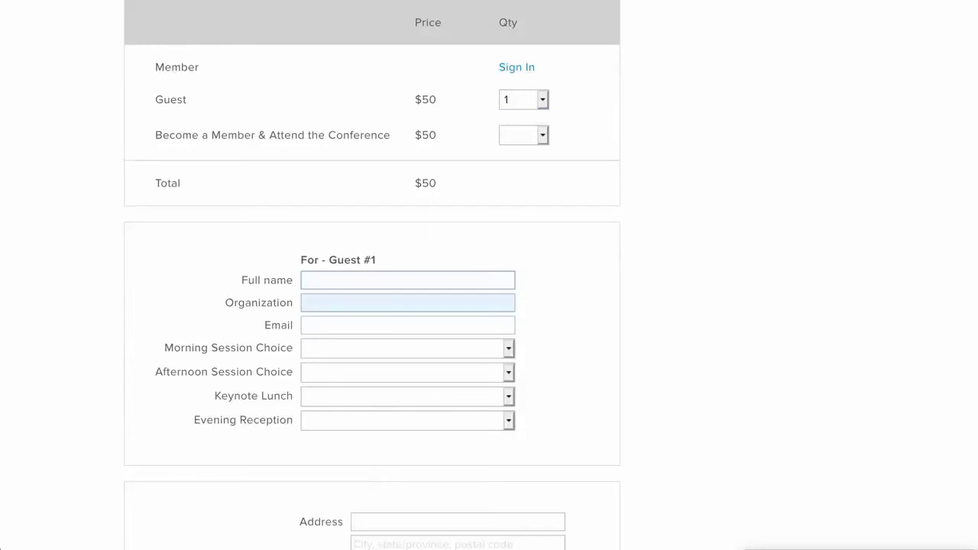
pyautogui.click(407, 280)
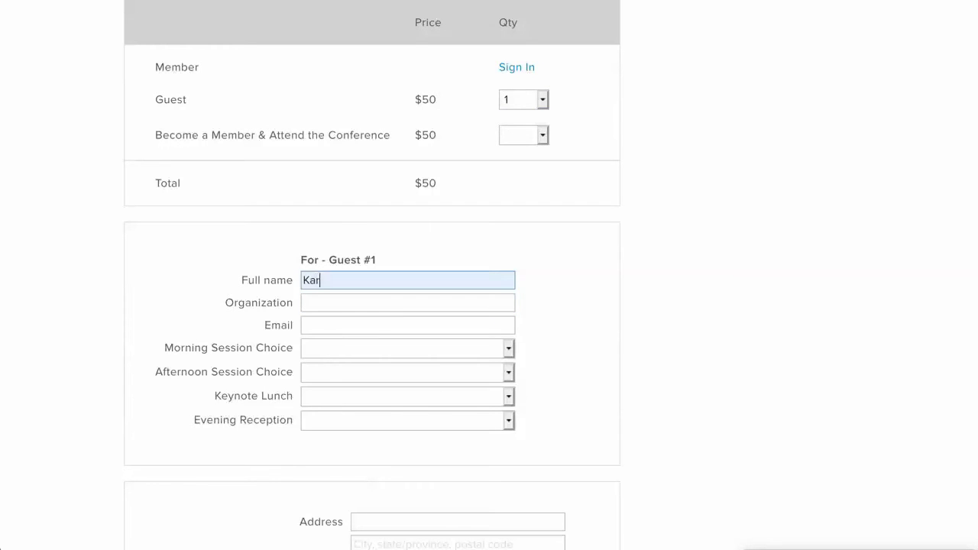
# Step: Fill in organization MembershipWorks and the guest's e-mail address
pyautogui.click(407, 302)
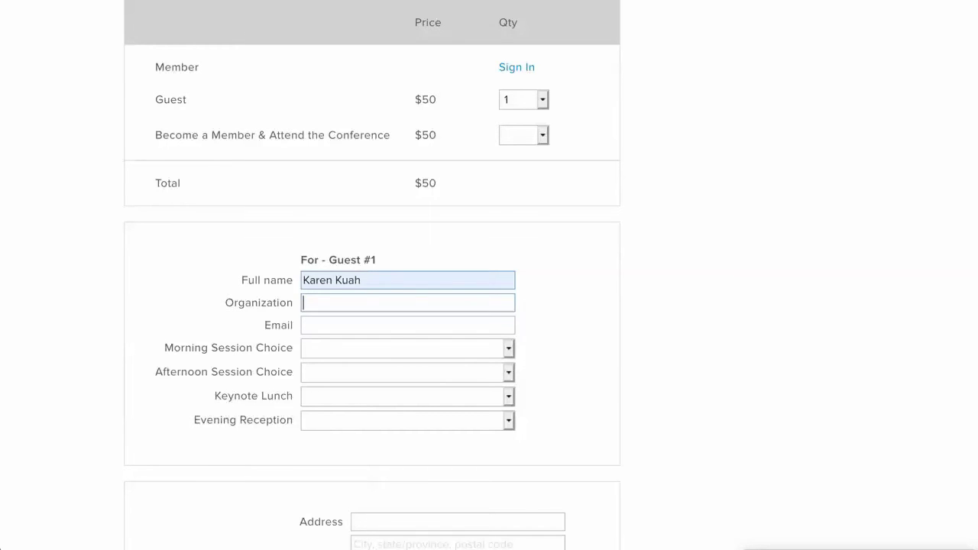
pyautogui.write('MembershipWorks')
pyautogui.press('Tab')
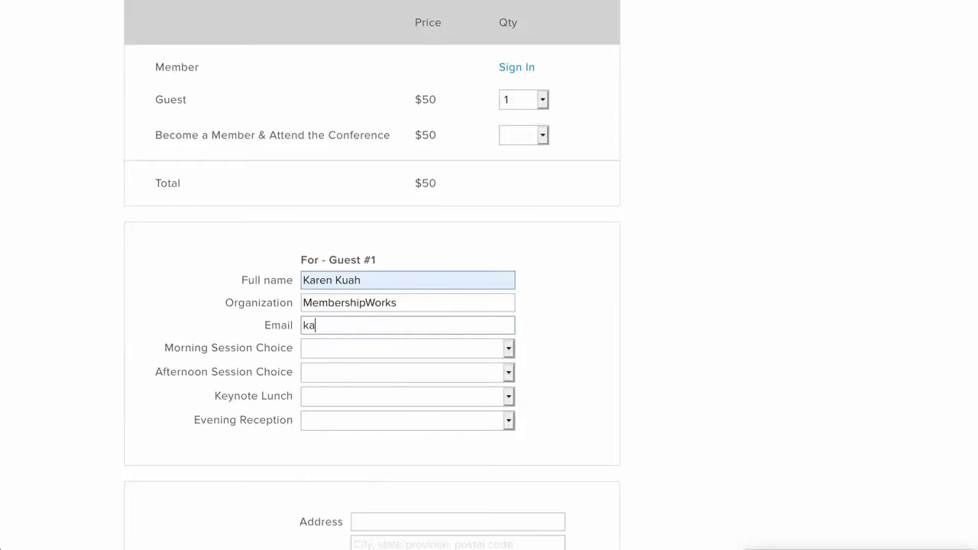
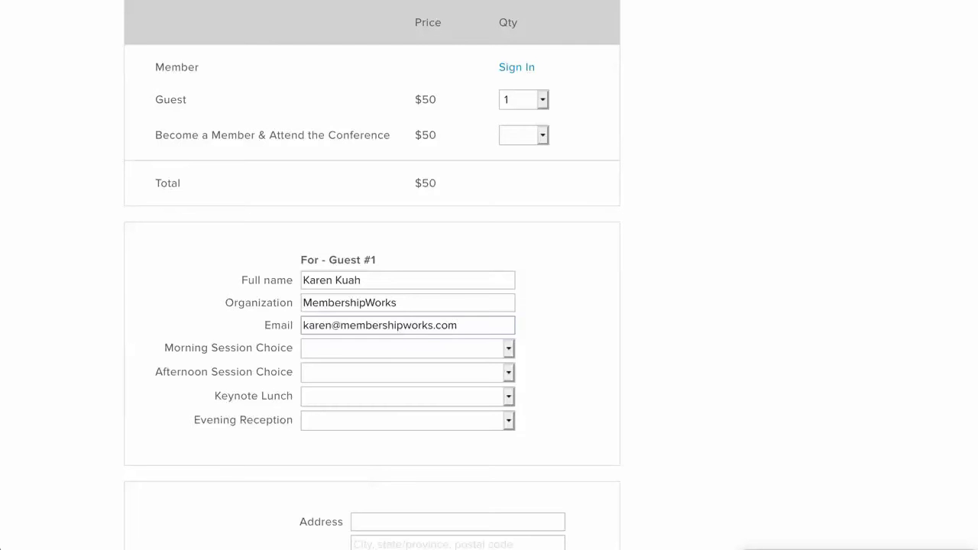
# Step: Set Guest #1's sessions: morning Rolling Out a New System, afternoon Deals That People Actually Use
pyautogui.scroll(1, 372, 275)
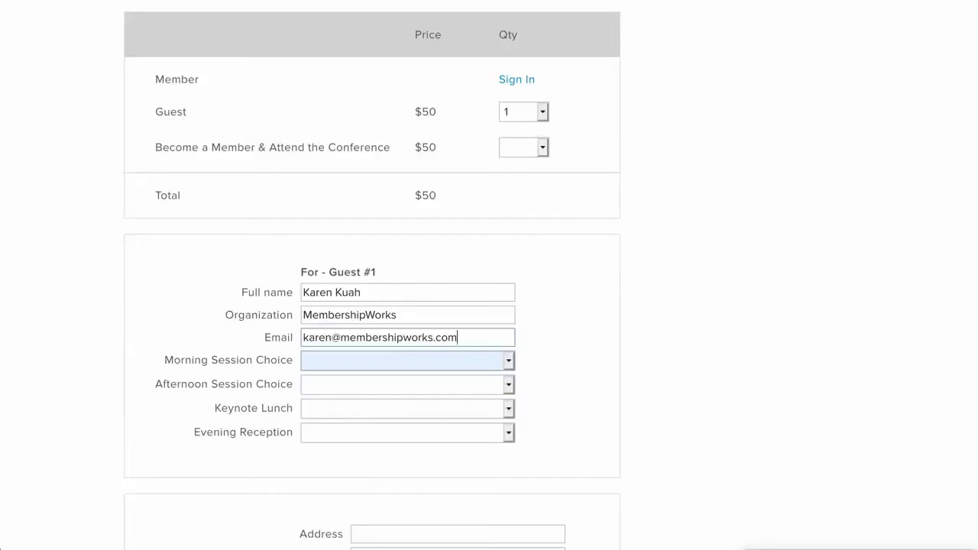
pyautogui.click(405, 360)
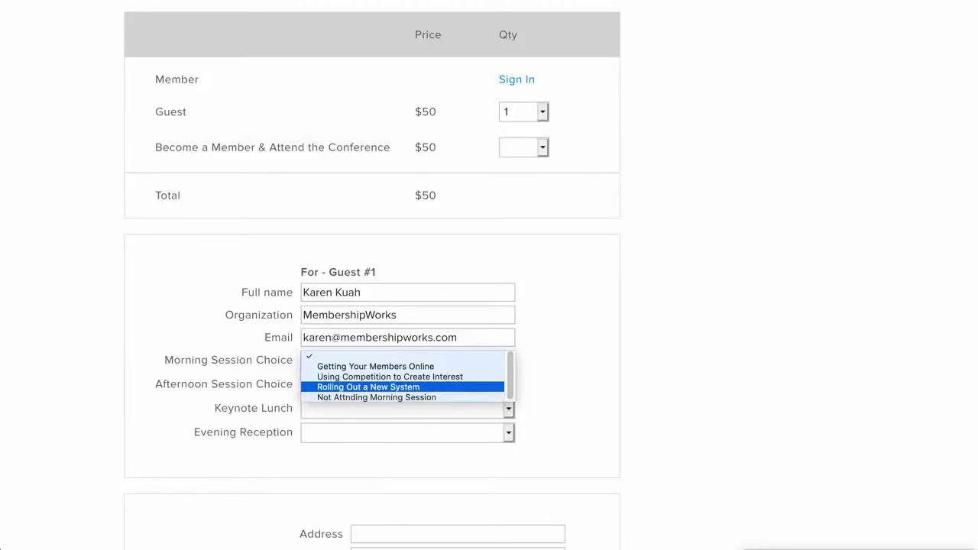
pyautogui.press('Return')
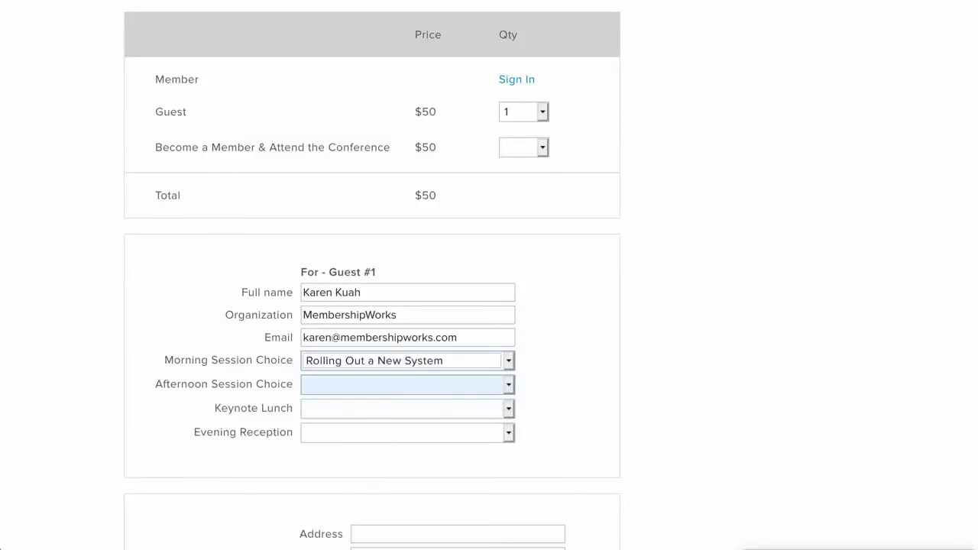
pyautogui.press('Tab')
pyautogui.press('space')
pyautogui.press('Down')
pyautogui.press('Down')
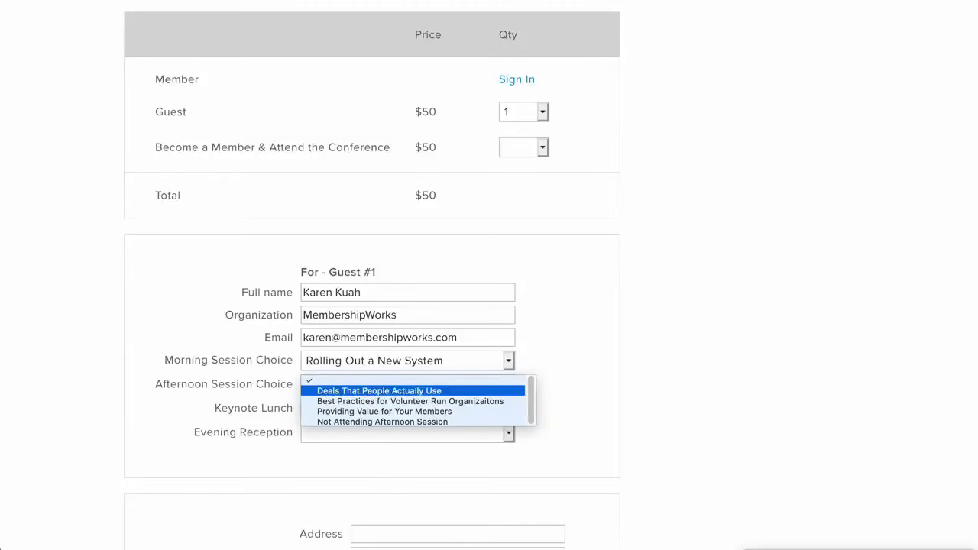
pyautogui.press('Up')
pyautogui.press('Return')
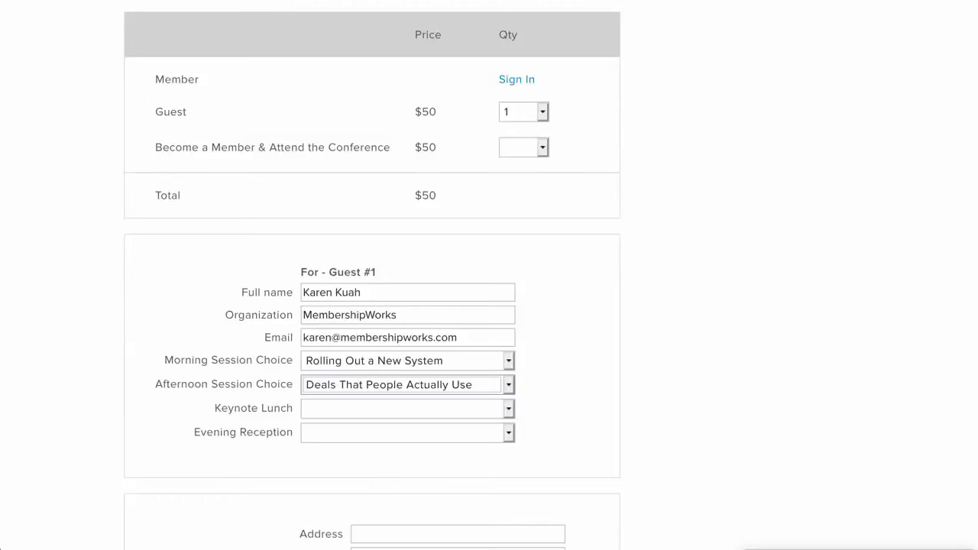
# Step: Add the Keynote Lunch +$20 add-on for Guest #1
pyautogui.click(405, 409)
pyautogui.press('space')
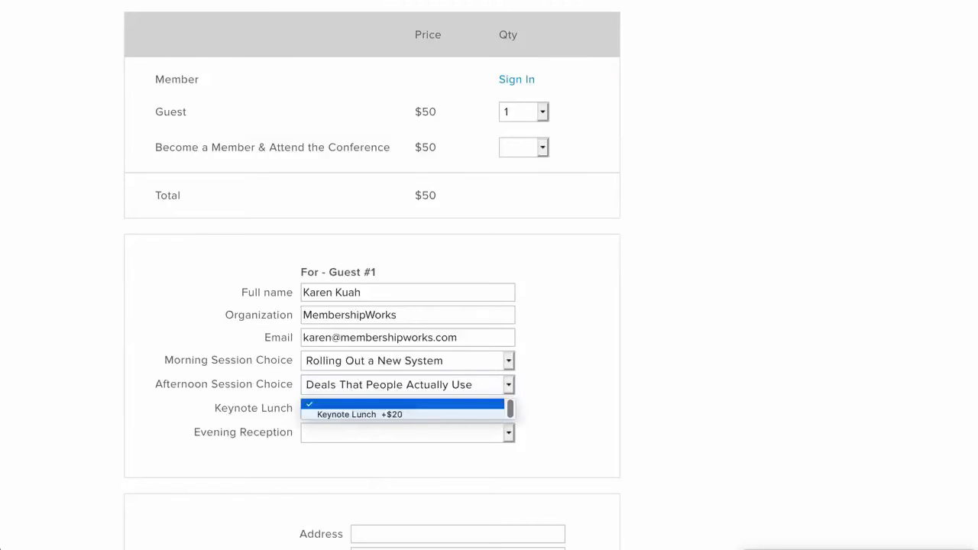
pyautogui.press('Down')
pyautogui.press('Return')
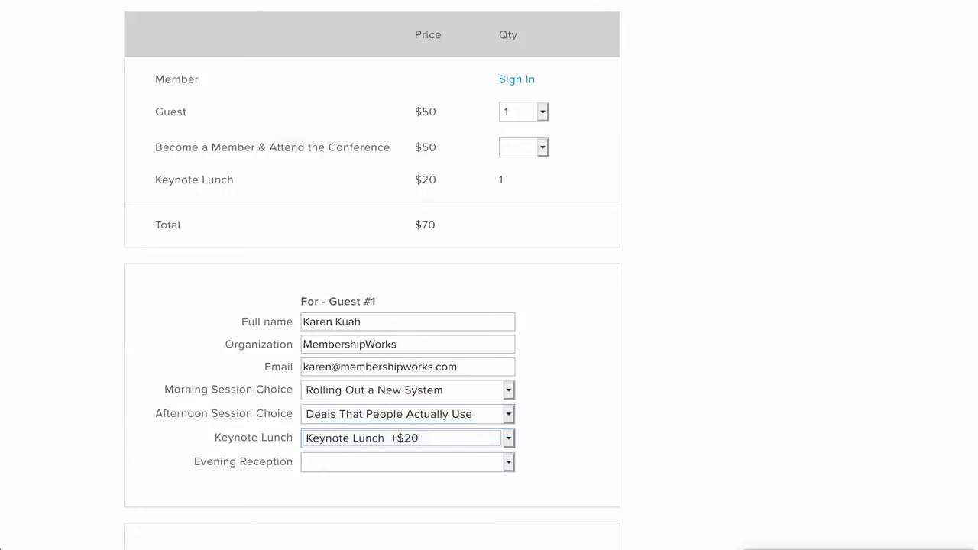
# Step: Add Evening Receptions +$20, bringing the total to $90
pyautogui.press('Tab')
pyautogui.press('space')
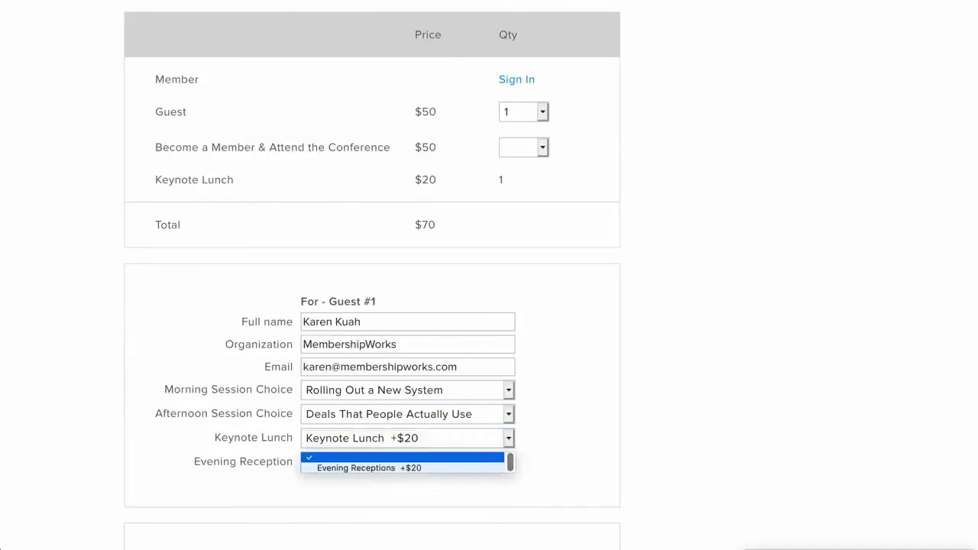
pyautogui.press('Down')
pyautogui.press('Return')
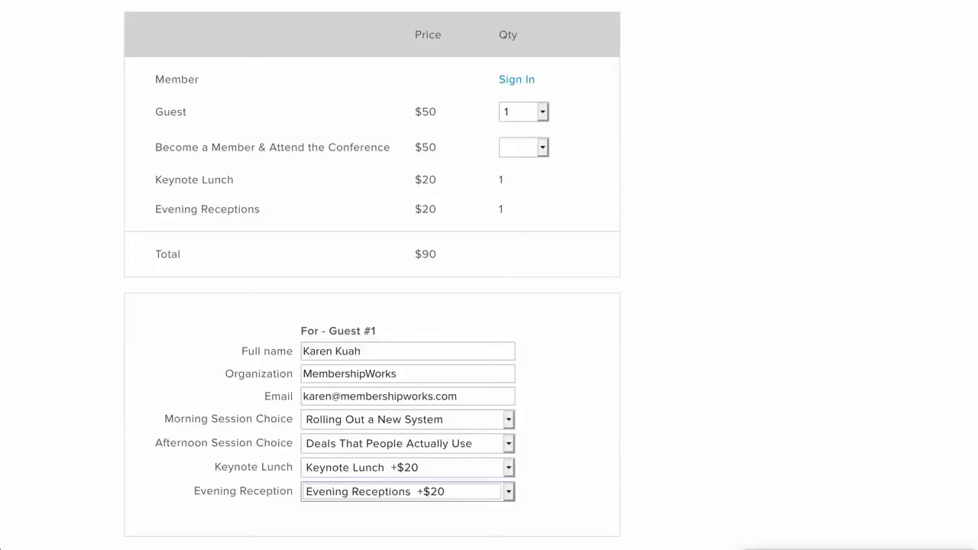
pyautogui.moveTo(155, 147); pyautogui.dragTo(391, 147)
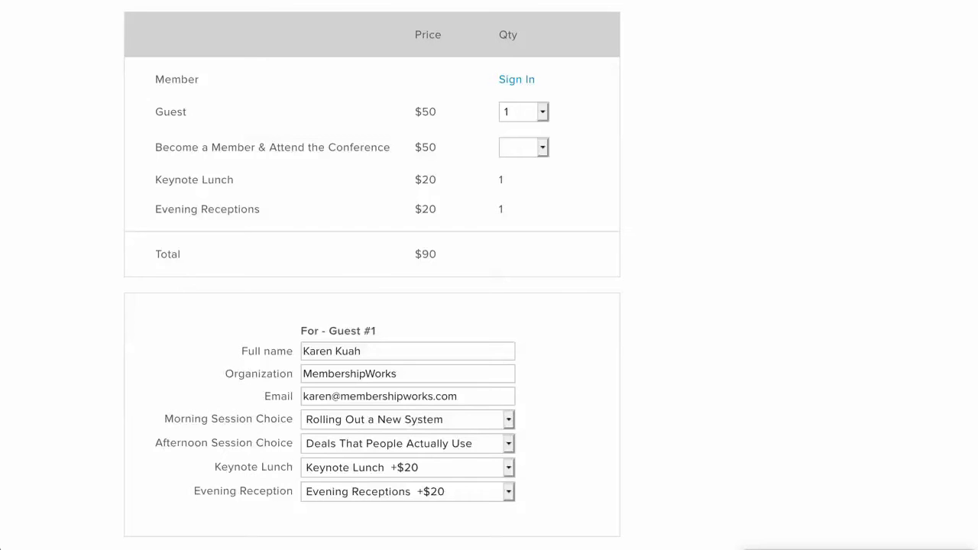
# Step: Order one Become a Member & Attend the Conference ticket at Business Member +$250 level
pyautogui.click(523, 148)
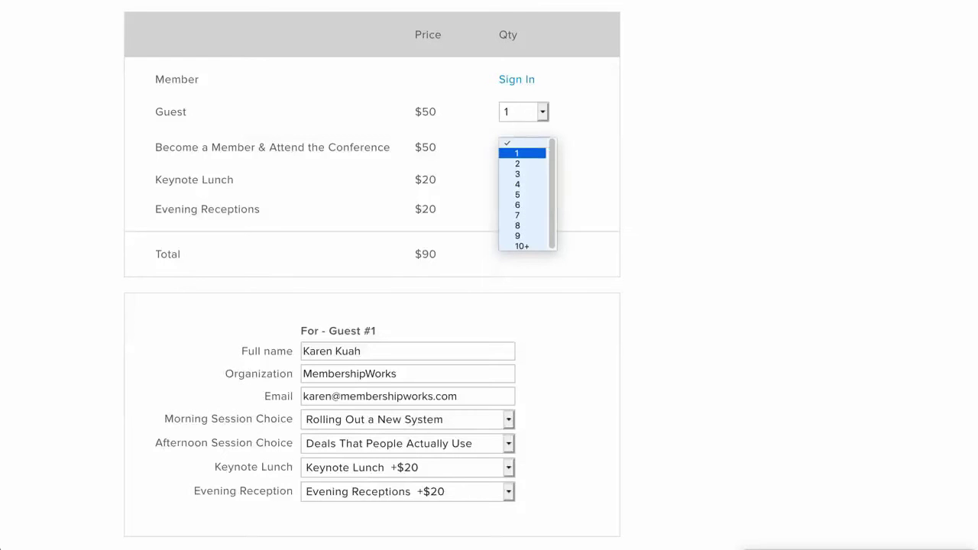
pyautogui.click(519, 151)
pyautogui.scroll(-5, 372, 275)
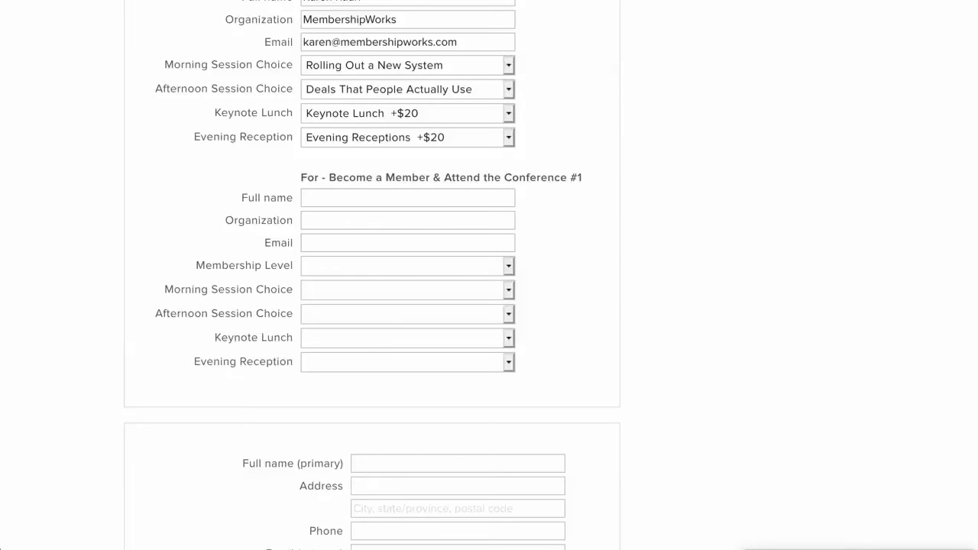
pyautogui.click(405, 266)
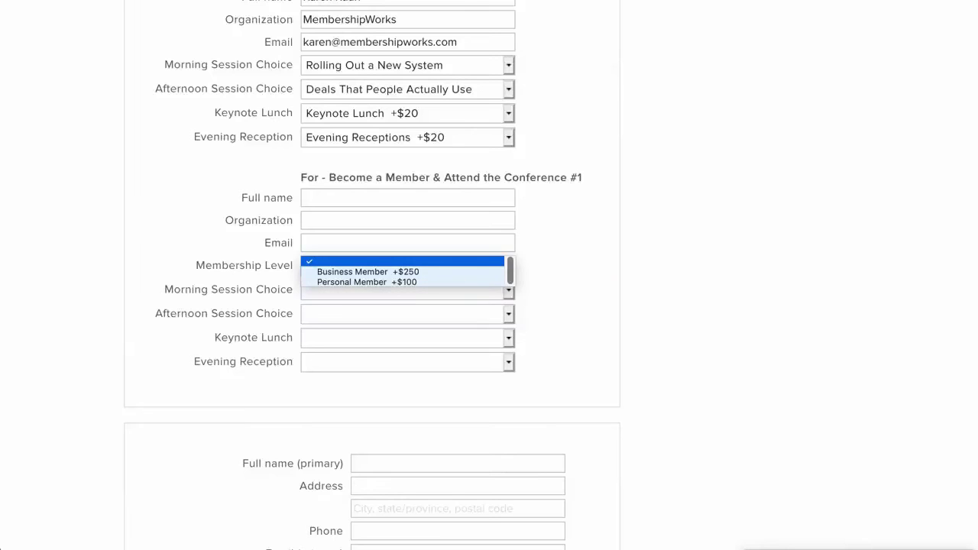
pyautogui.press('Return')
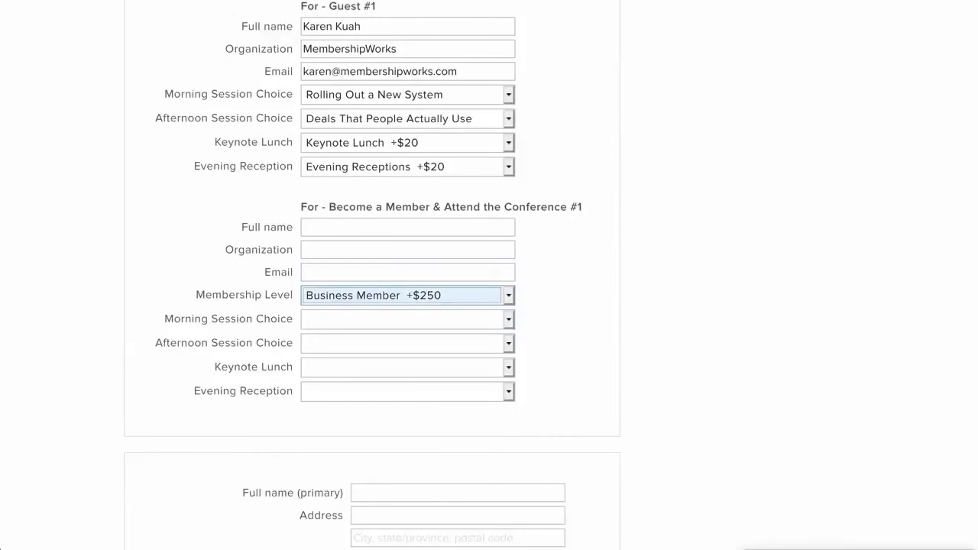
# Step: Scroll down to the payment fields and select the card expiration month
pyautogui.scroll(-3, 489, 305)
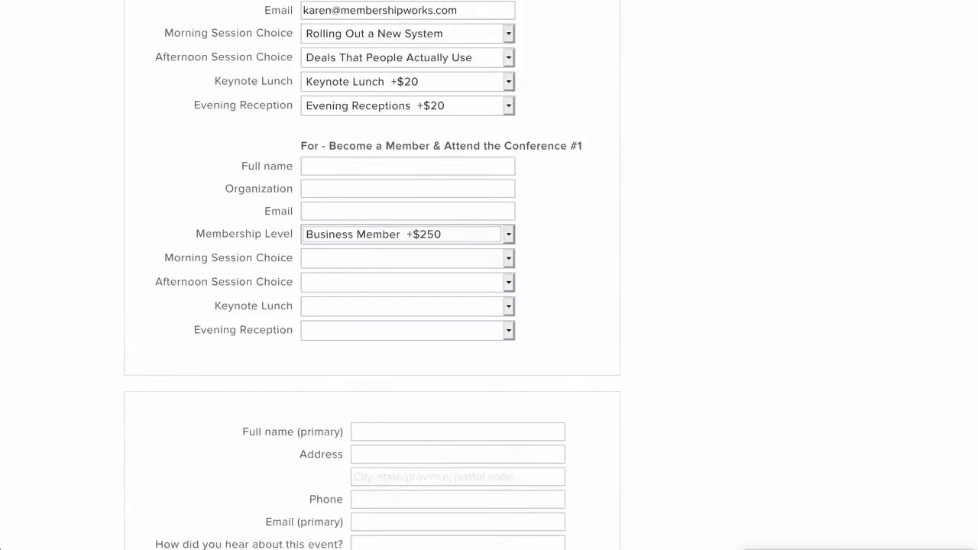
pyautogui.scroll(-2, 489, 306)
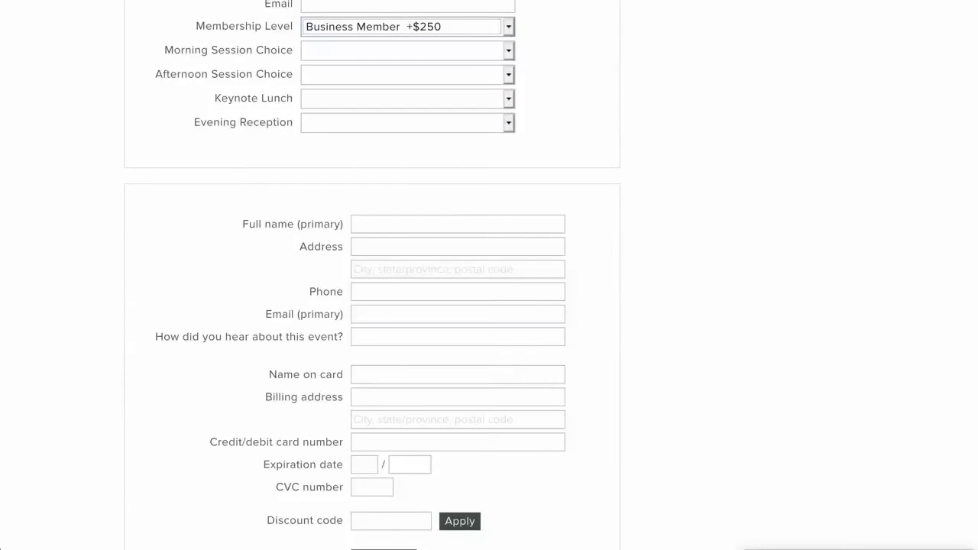
pyautogui.scroll(-2, 489, 306)
pyautogui.click(365, 342)
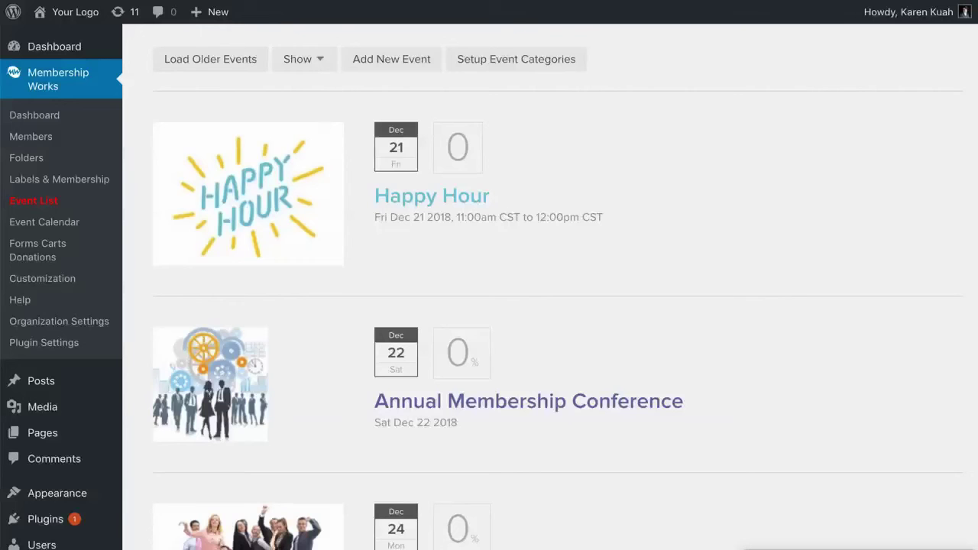
# Step: Open the Annual Membership Conference from the Event List and edit its Member $25 ticket
pyautogui.click(528, 401)
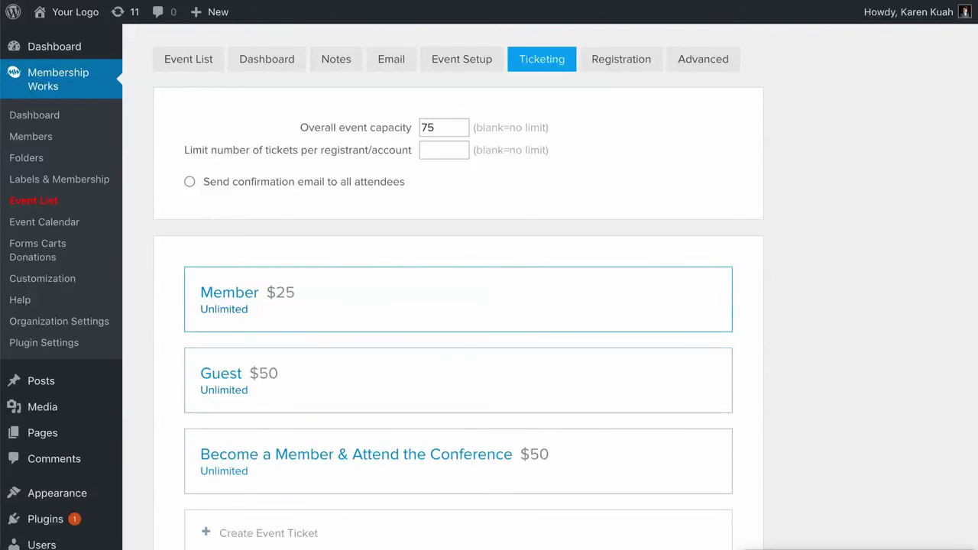
pyautogui.click(459, 299)
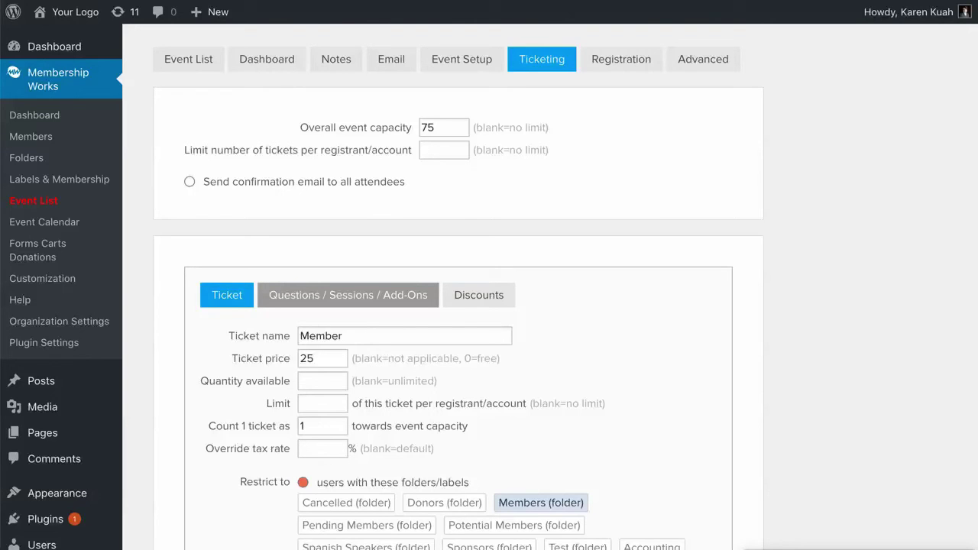
# Step: On the Questions / Sessions / Add-Ons tab, open the Custom: Morning Session Choice question
pyautogui.click(347, 295)
pyautogui.scroll(-5, 459, 264)
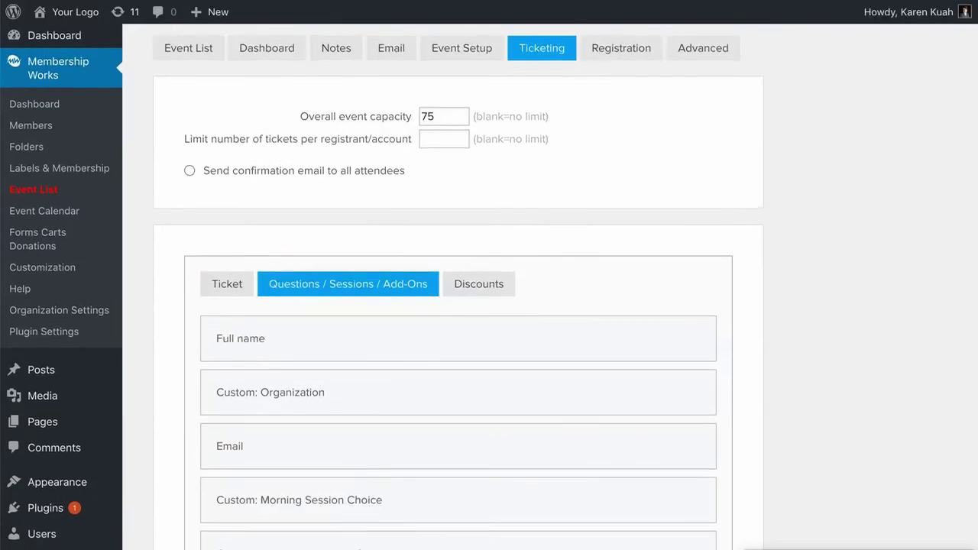
pyautogui.scroll(-2, 459, 286)
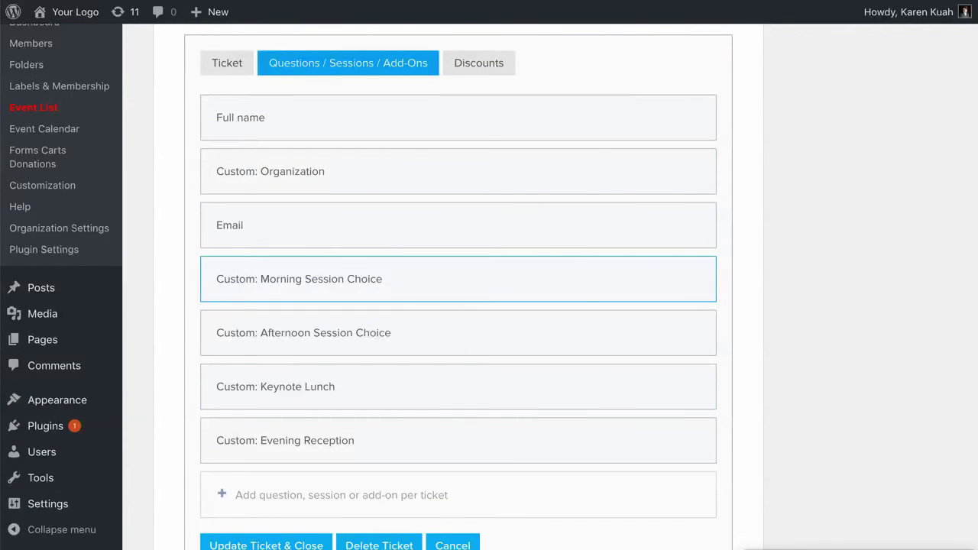
pyautogui.click(458, 279)
pyautogui.scroll(-5, 458, 306)
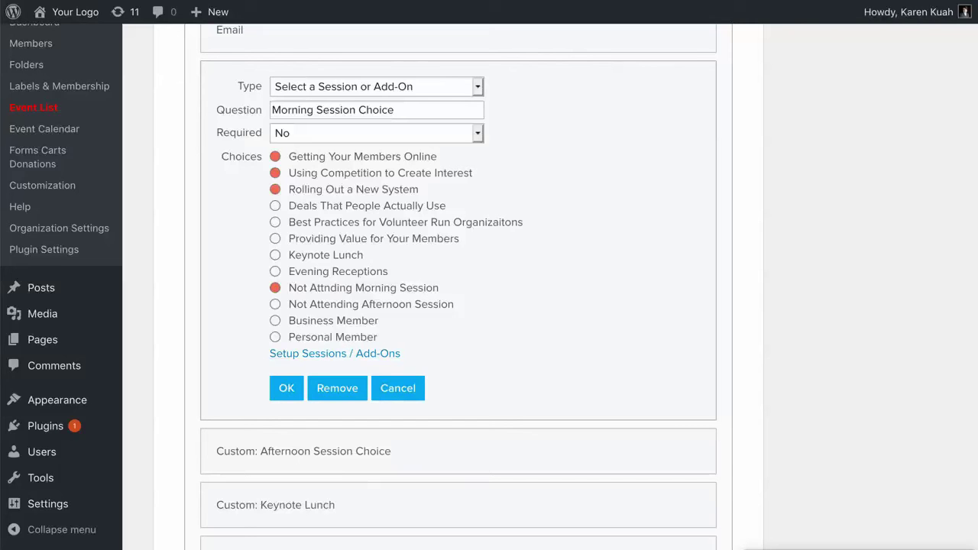
# Step: From Setup Sessions / Add-Ons, create a new session with price 10
pyautogui.click(334, 353)
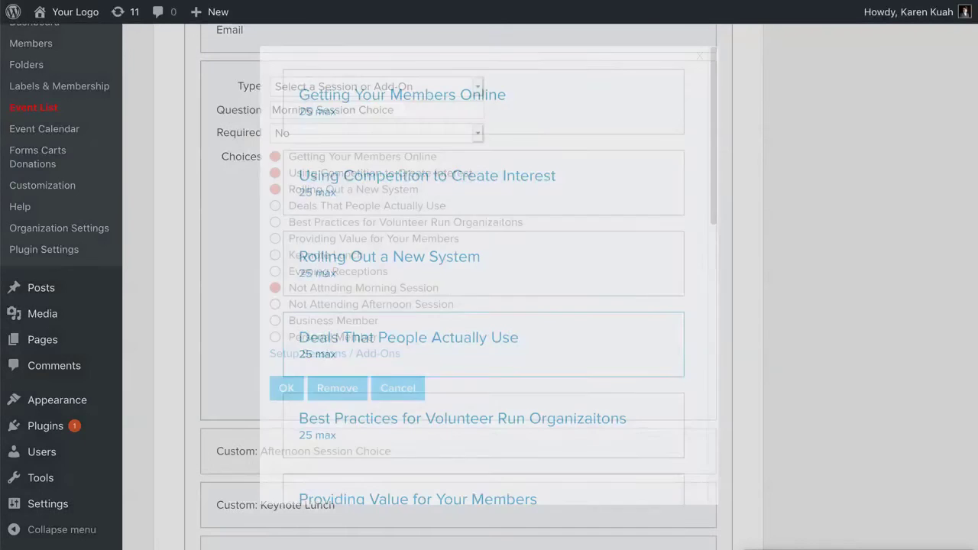
pyautogui.scroll(-10, 484, 344)
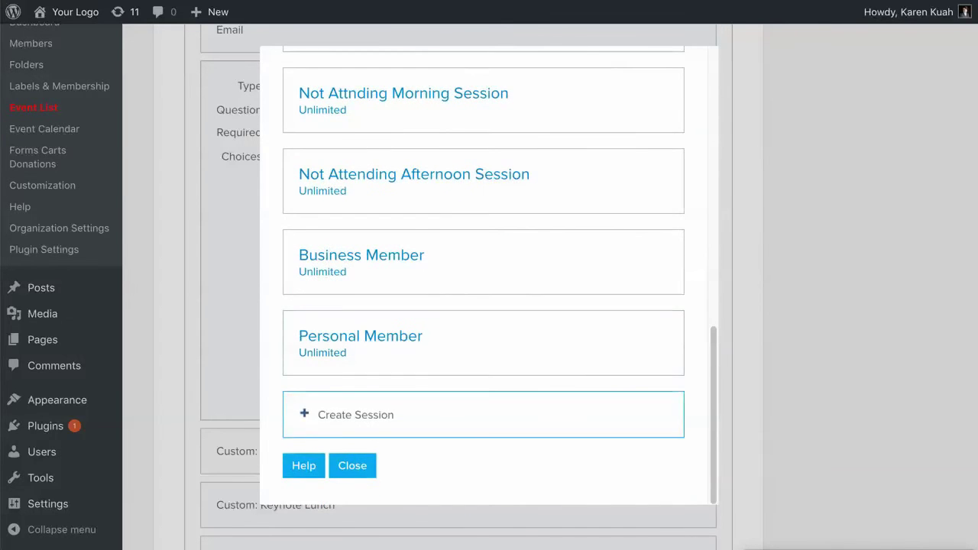
pyautogui.click(356, 414)
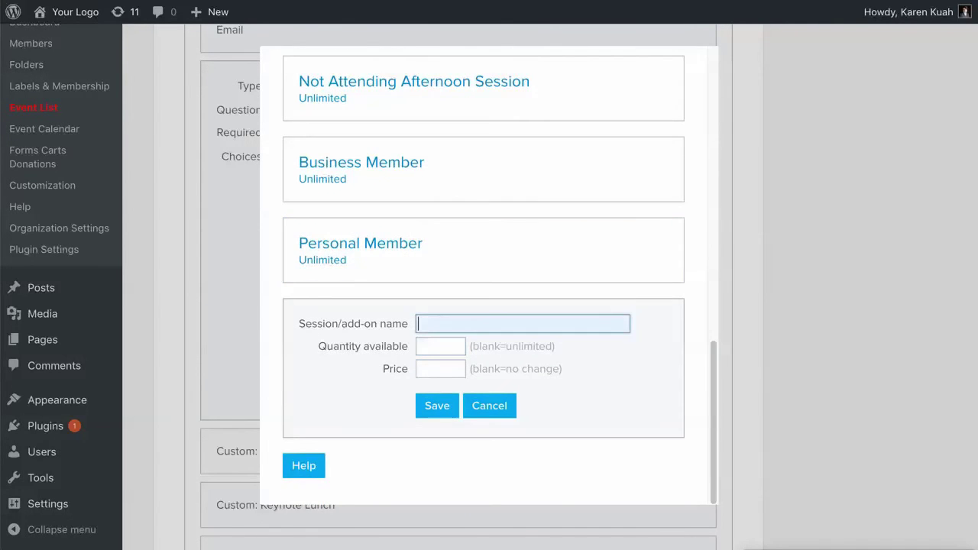
pyautogui.click(441, 346)
pyautogui.click(440, 381)
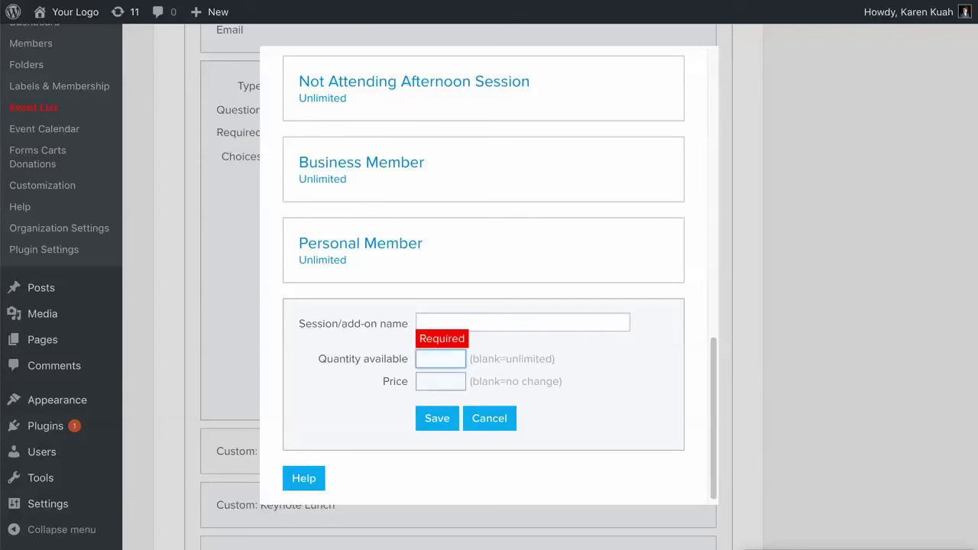
pyautogui.write('10')
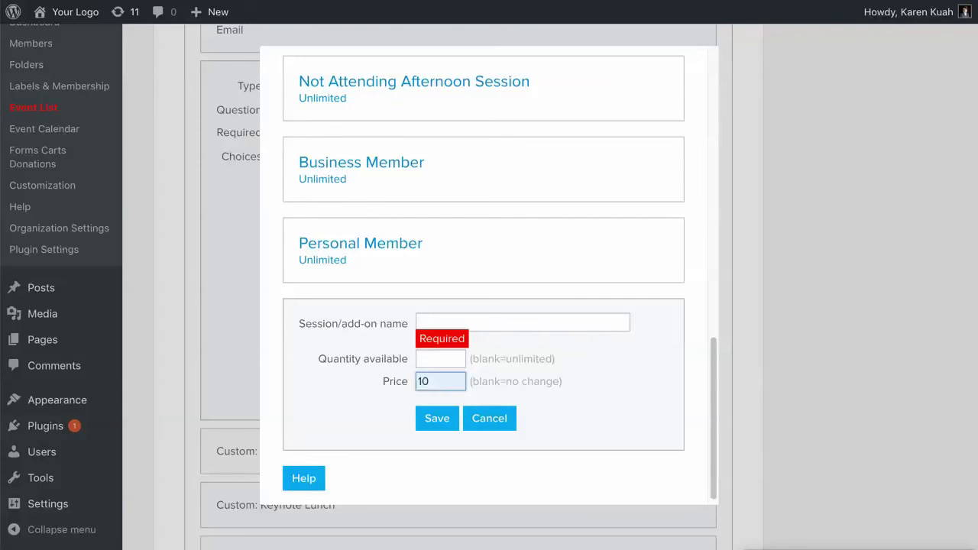
pyautogui.press('Tab')
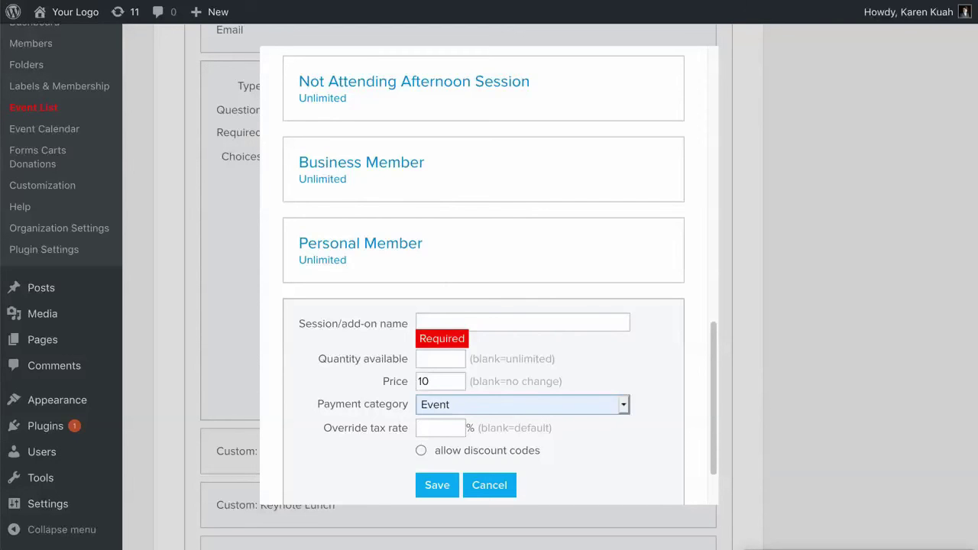
# Step: Set the new session's payment category to Classify as donation
pyautogui.press('space')
pyautogui.press('Down')
pyautogui.press('Down')
pyautogui.press('Up')
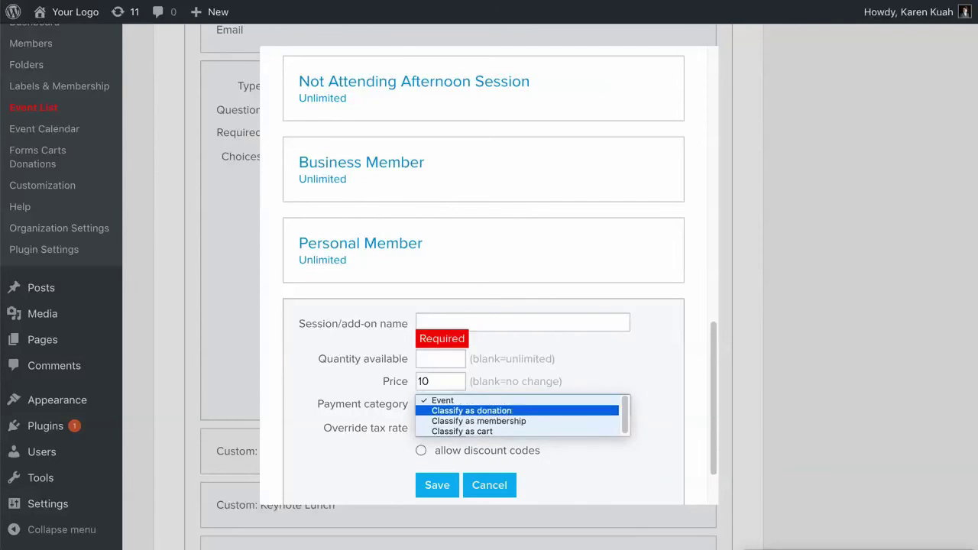
pyautogui.press('Return')
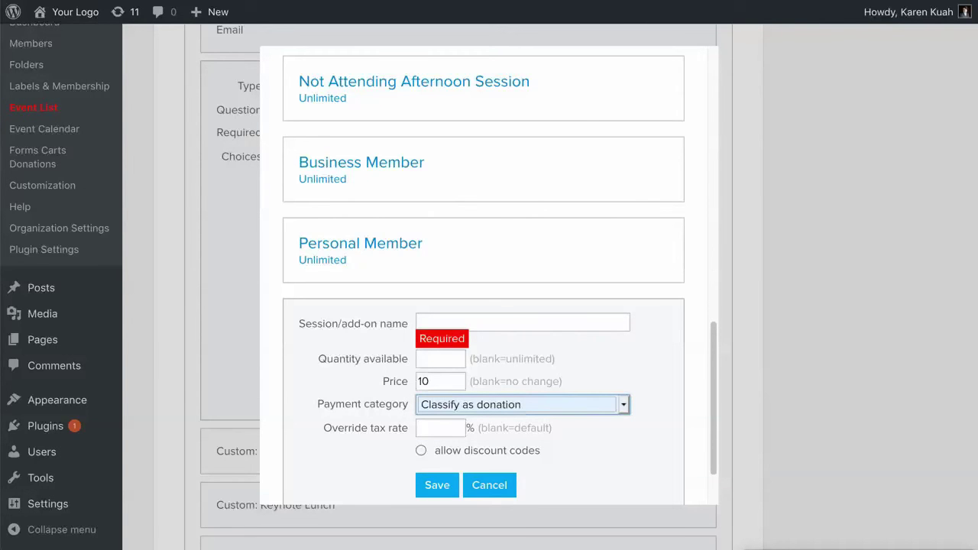
pyautogui.press('space')
pyautogui.press('Down')
pyautogui.press('Down')
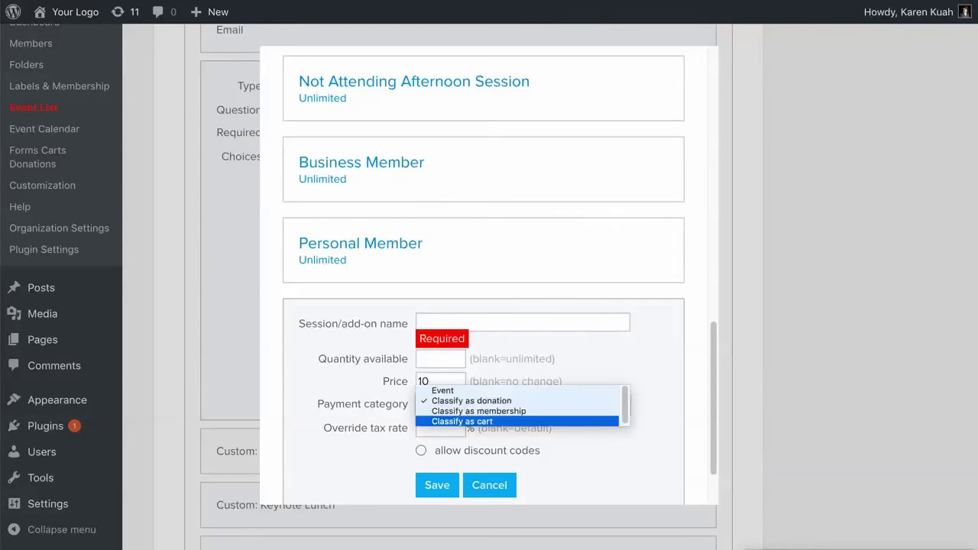
pyautogui.press('Up')
pyautogui.press('Return')
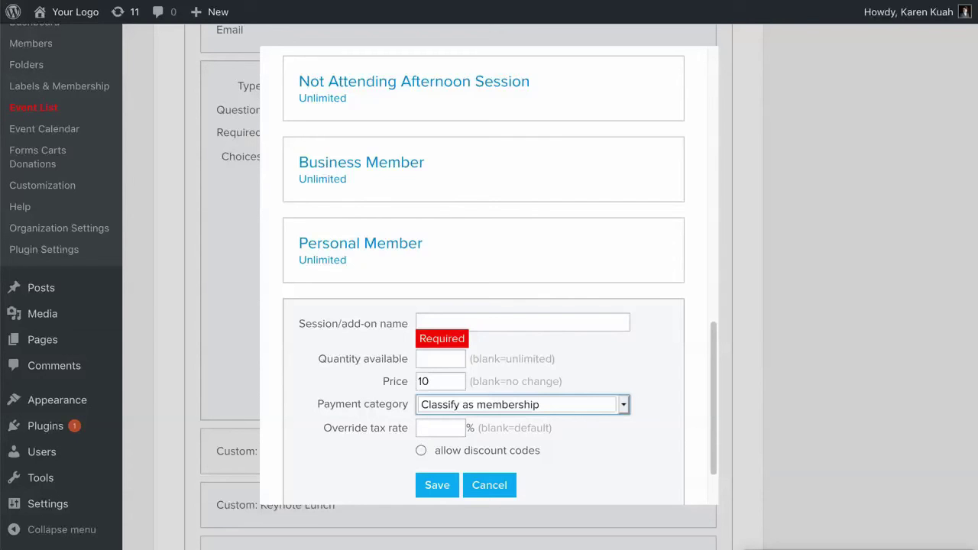
pyautogui.press('Tab')
pyautogui.press('space')
pyautogui.press('Up')
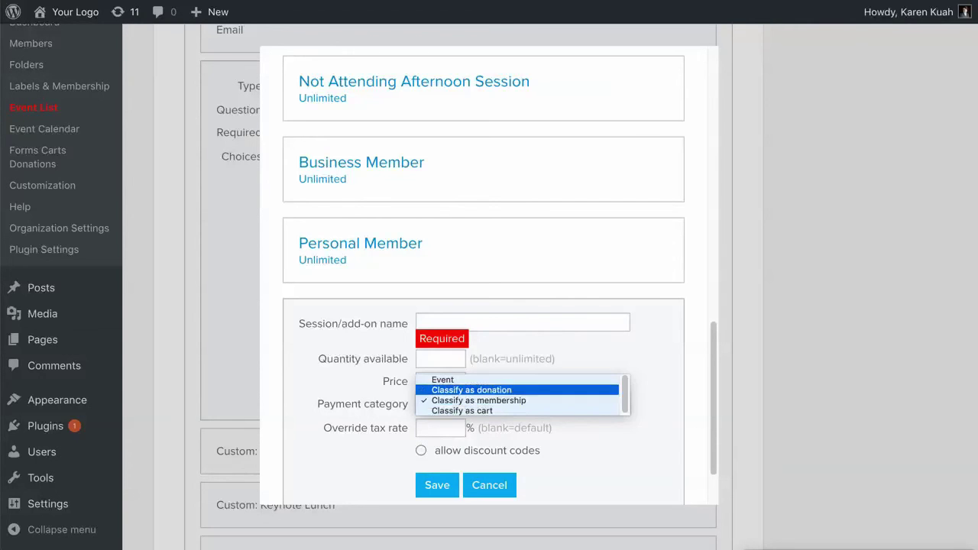
pyautogui.press('Return')
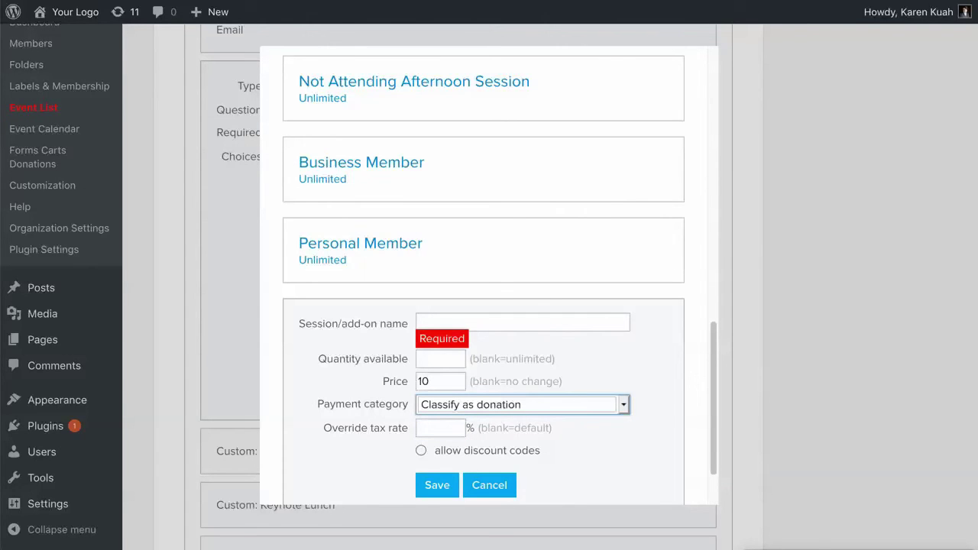
# Step: Discard the unfinished session and close the Morning Session Choice question unchanged
pyautogui.click(489, 485)
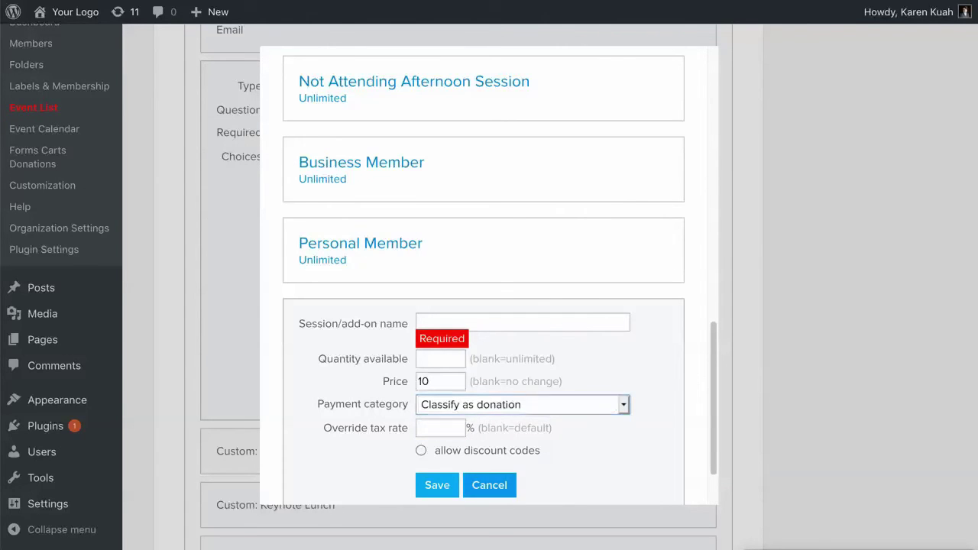
pyautogui.press('Escape')
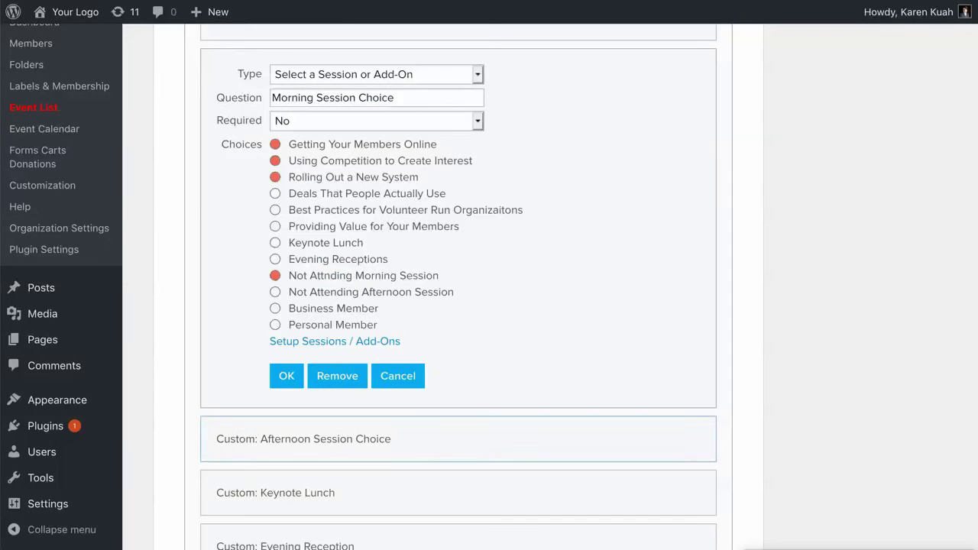
pyautogui.click(398, 375)
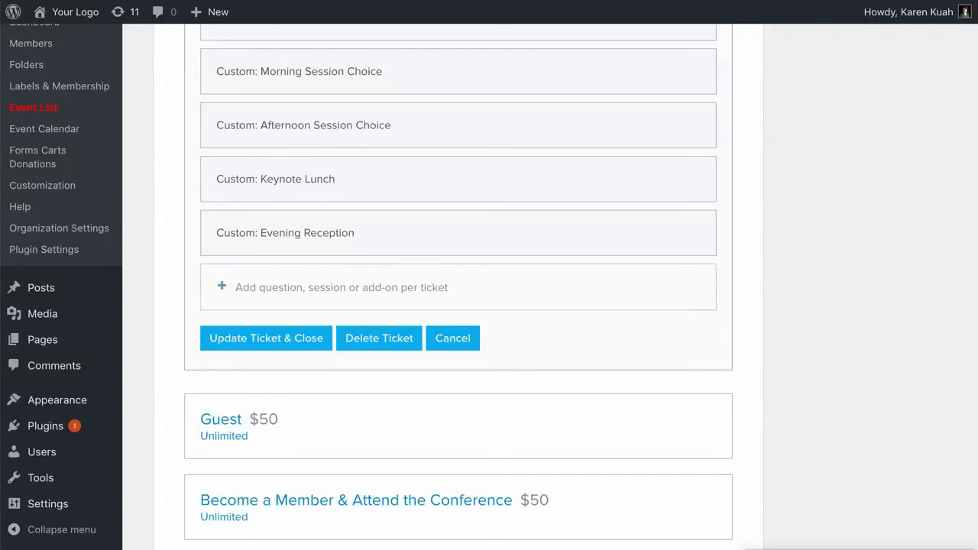
# Step: Try a new session/add-on question with Best Practices and Evening Receptions, then cancel it
pyautogui.click(342, 288)
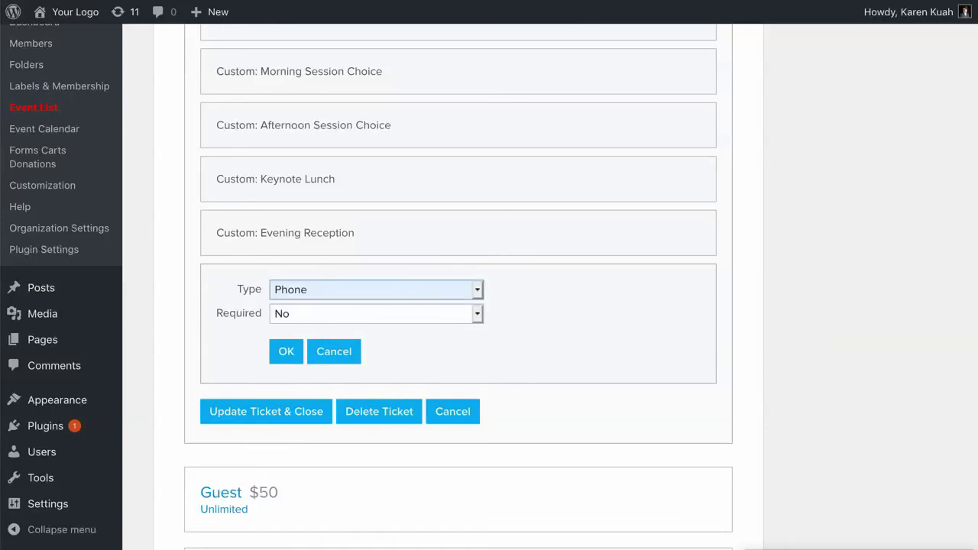
pyautogui.click(371, 289)
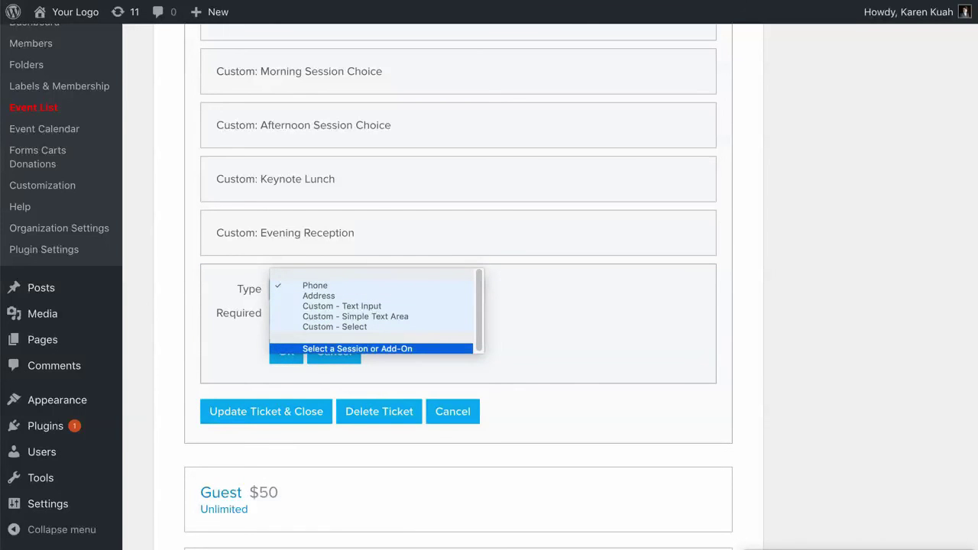
pyautogui.click(356, 349)
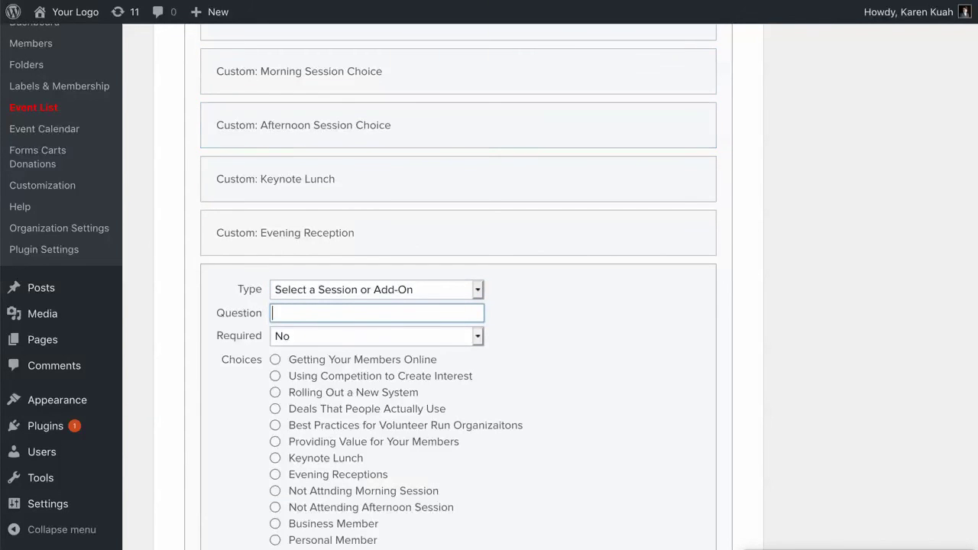
pyautogui.scroll(-2, 459, 291)
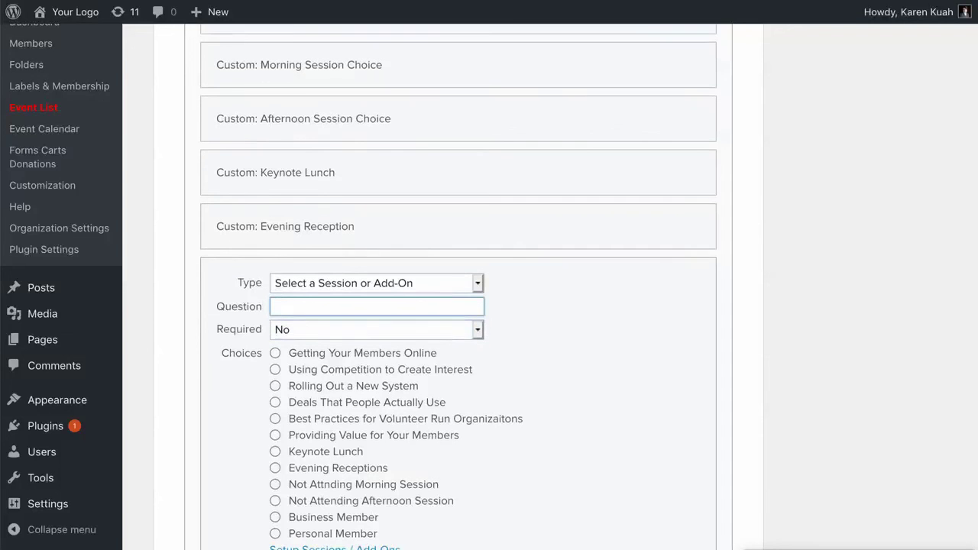
pyautogui.press('Return')
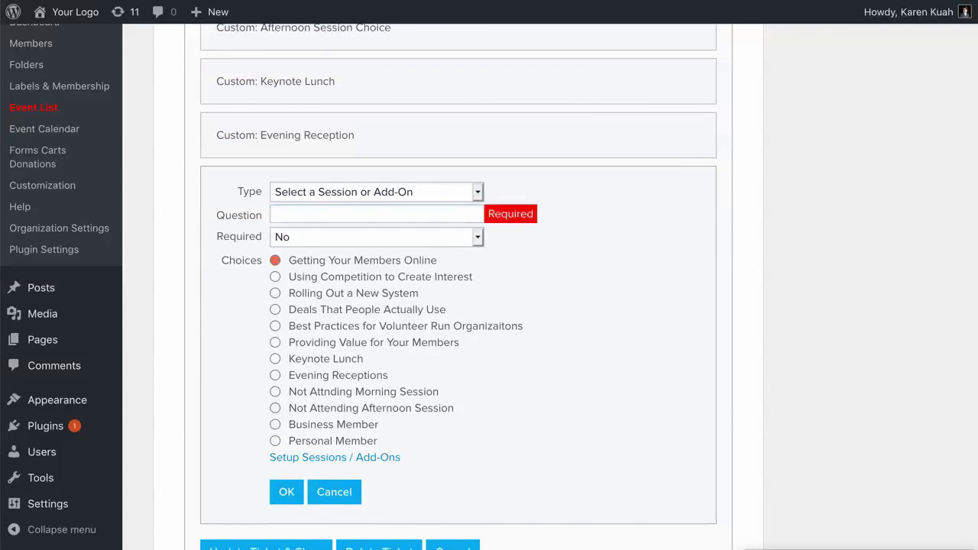
pyautogui.click(275, 326)
pyautogui.click(275, 375)
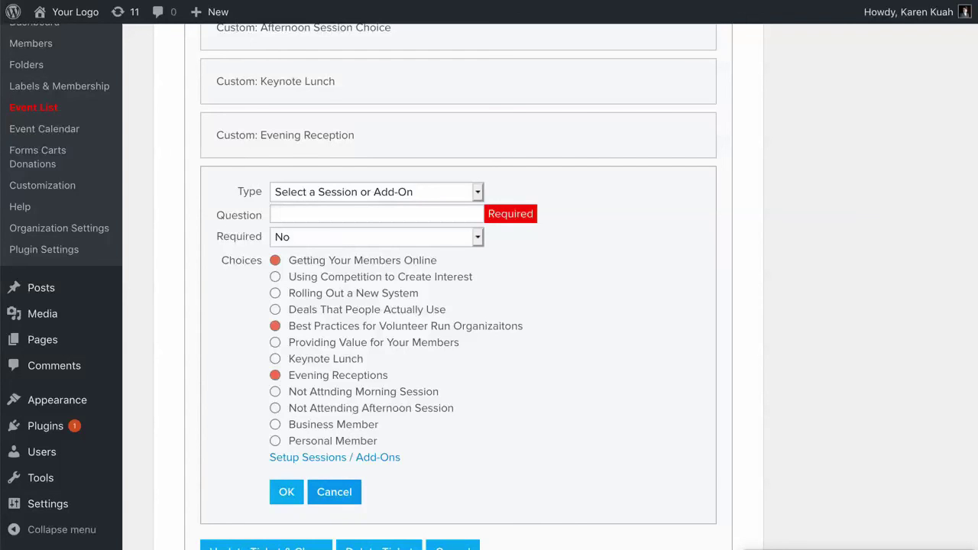
pyautogui.click(311, 492)
# Step: From the event Dashboard, create a Members-folder account for the $368.05 registrant and open it
pyautogui.scroll(-2, 237, 339)
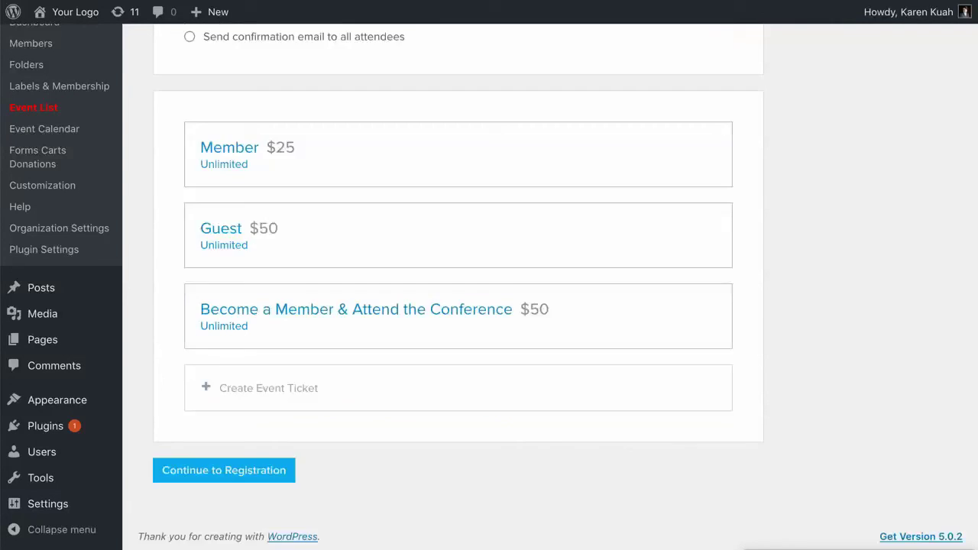
pyautogui.scroll(2, 459, 314)
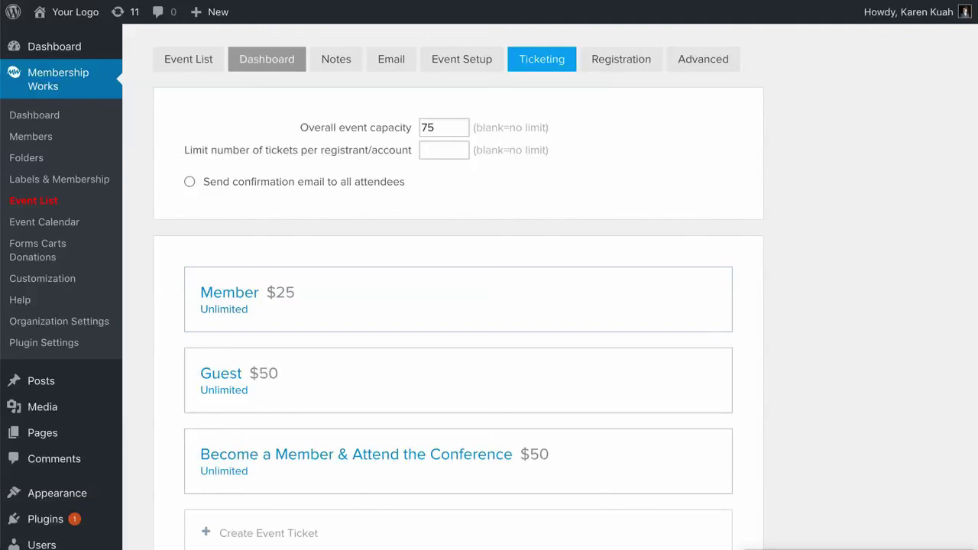
pyautogui.click(267, 59)
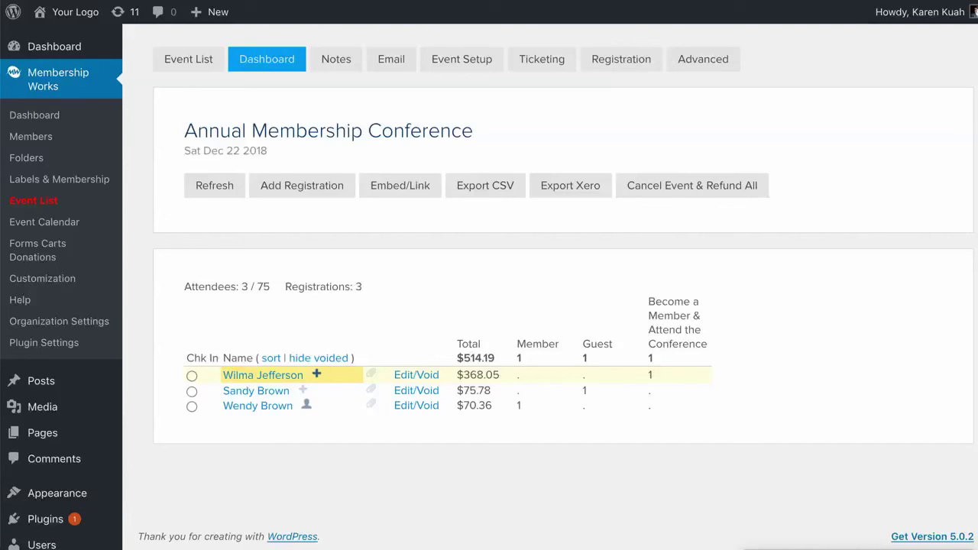
pyautogui.click(317, 374)
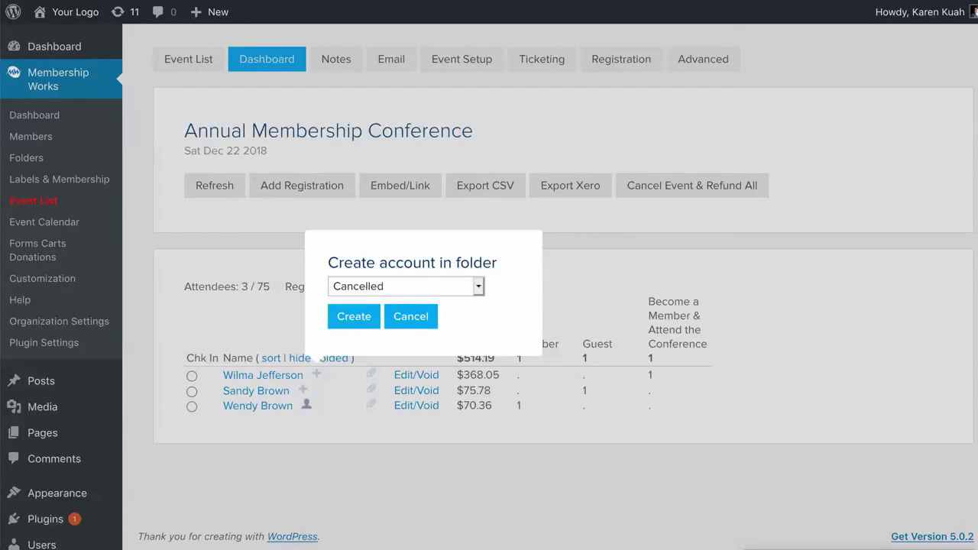
pyautogui.click(405, 286)
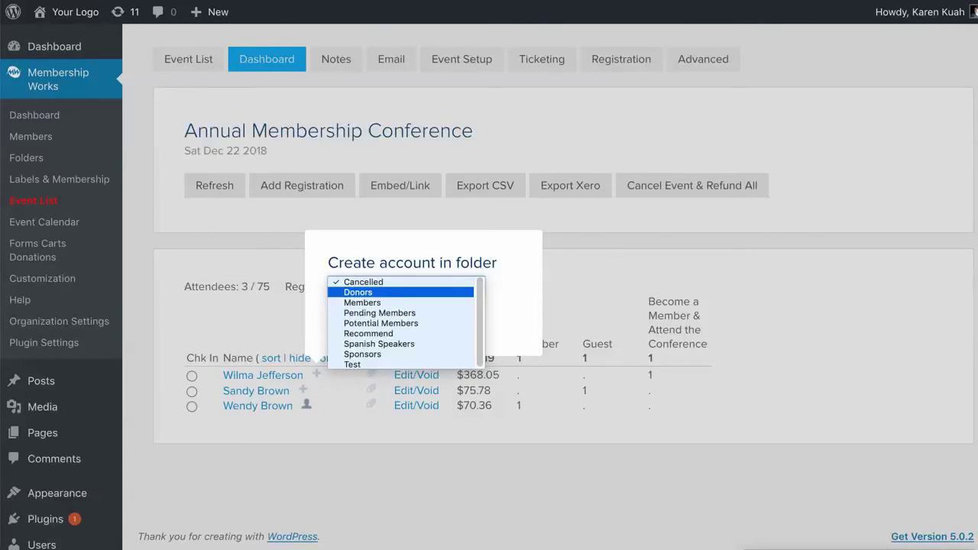
pyautogui.press('Return')
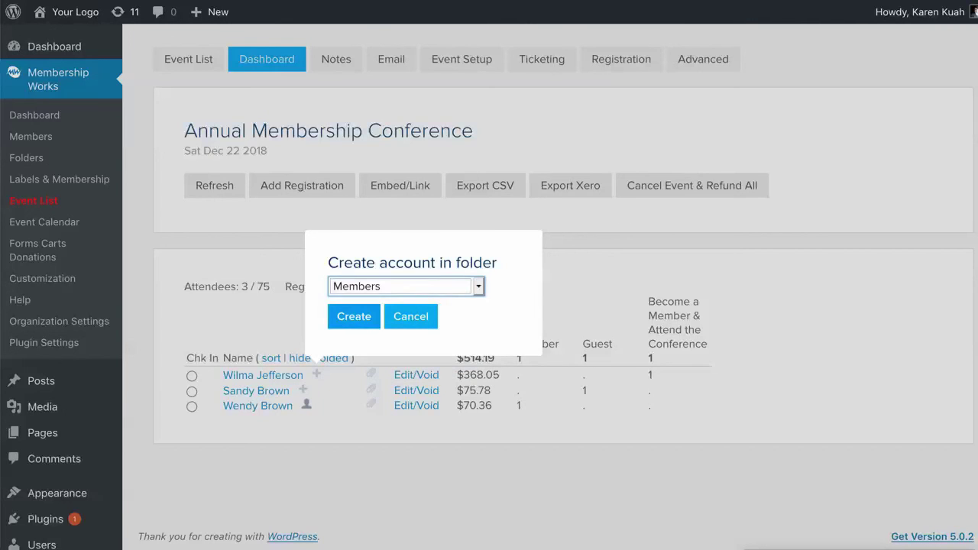
pyautogui.press('Return')
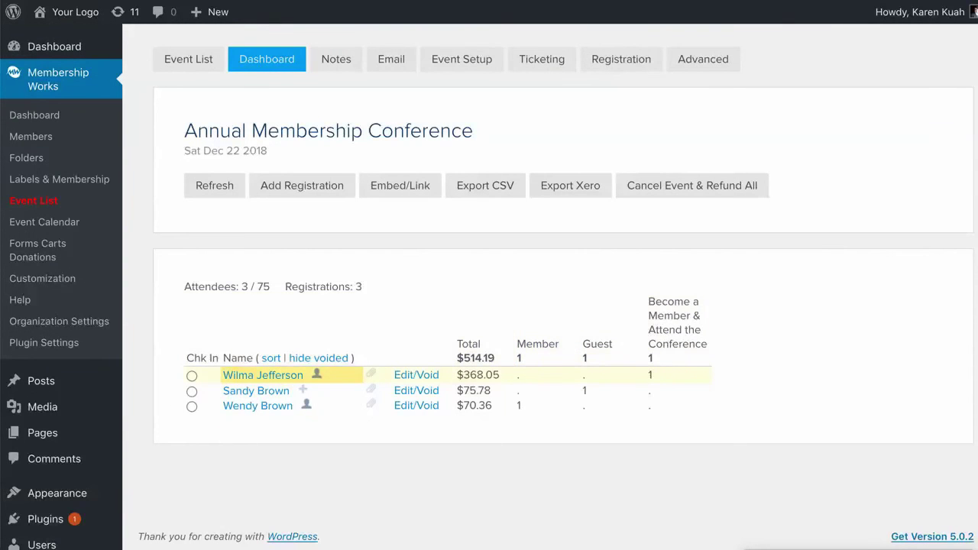
pyautogui.click(317, 374)
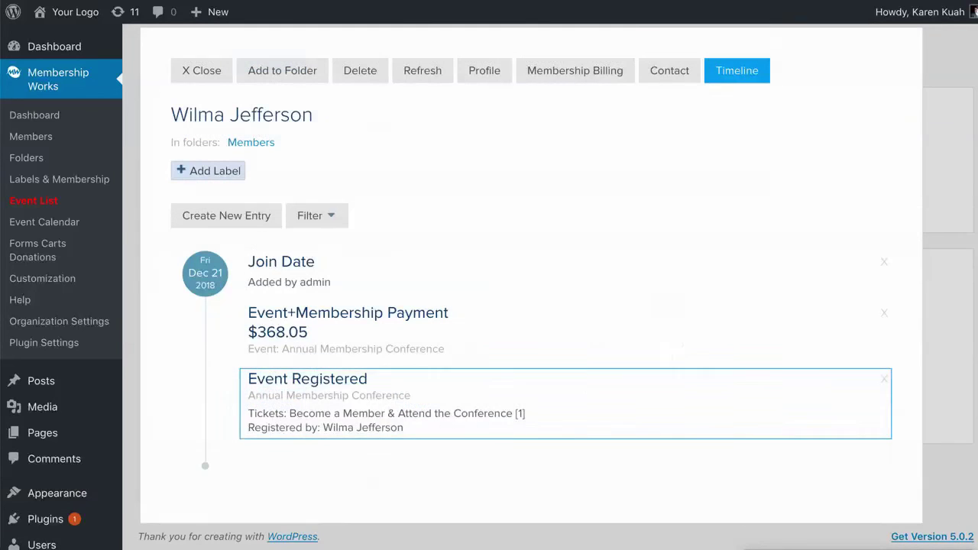
# Step: Set the member's membership level to Business Member on Manual billing and save
pyautogui.click(575, 70)
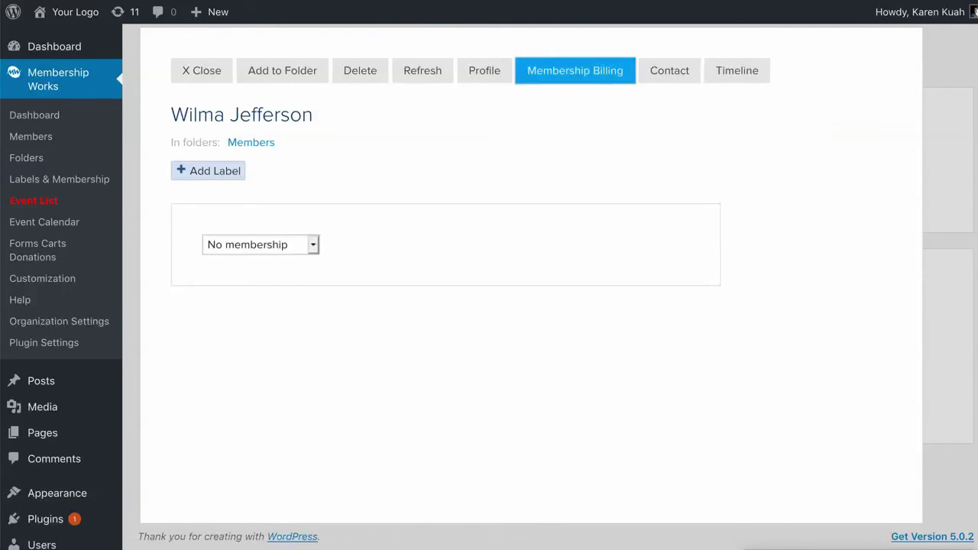
pyautogui.click(260, 245)
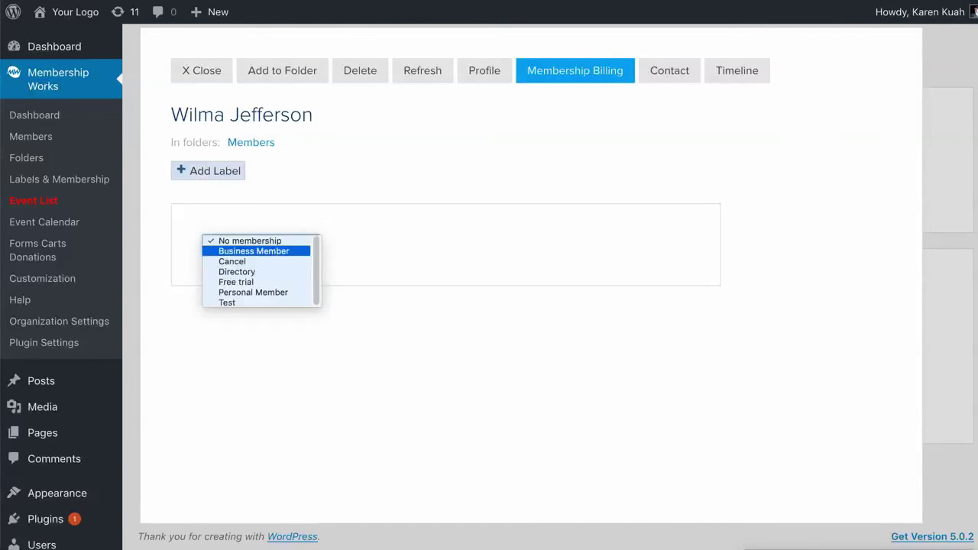
pyautogui.click(237, 251)
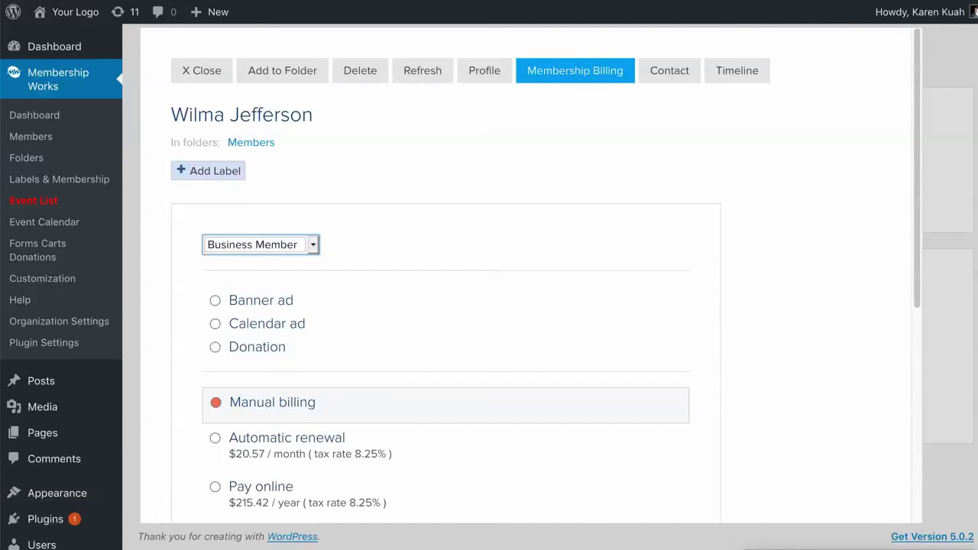
pyautogui.scroll(-5, 489, 305)
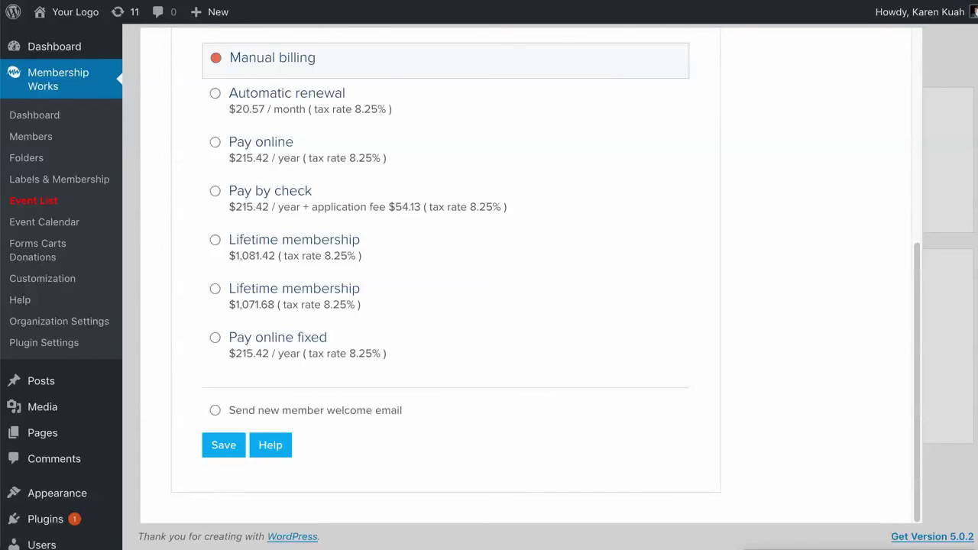
pyautogui.click(224, 445)
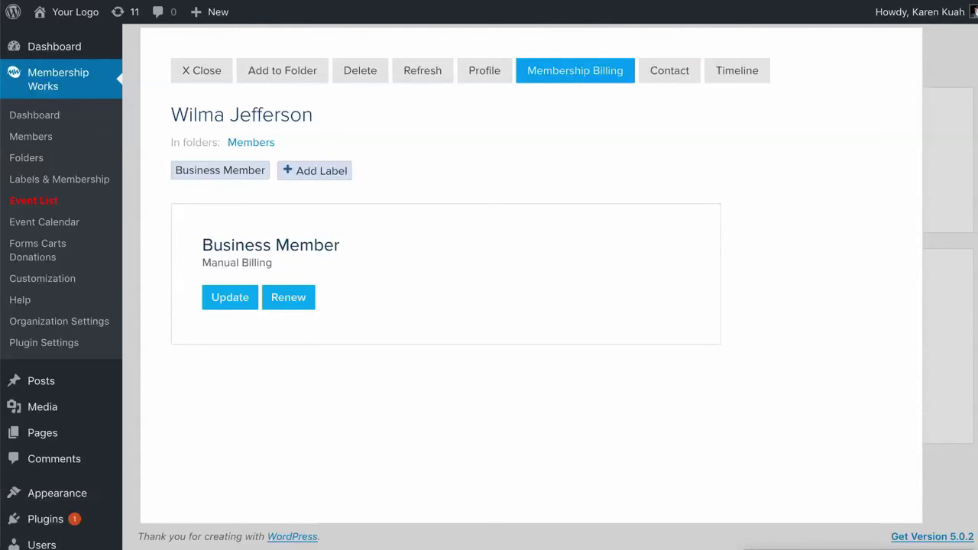
pyautogui.click(737, 70)
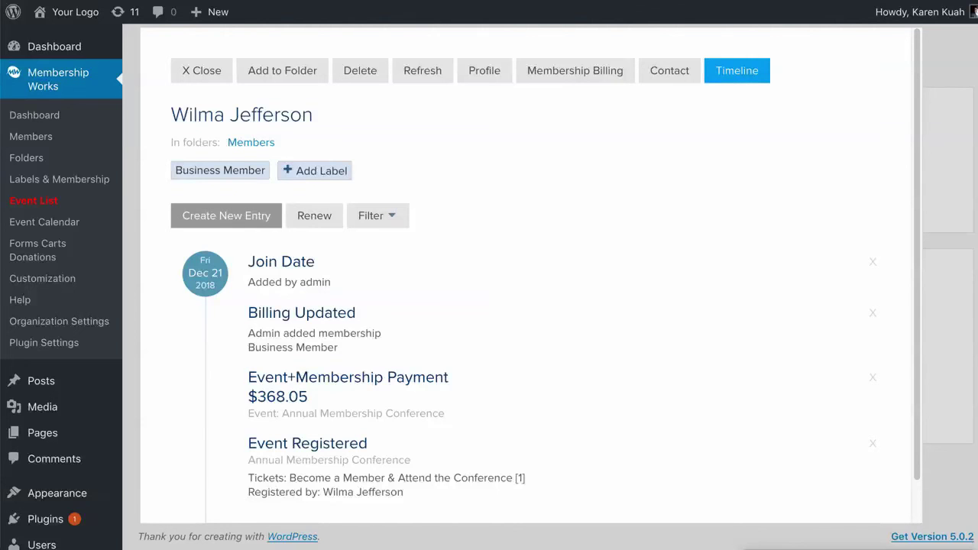
# Step: Add a Next Renewal Date timeline entry dated Dec 21 2019 and save it
pyautogui.click(226, 216)
pyautogui.press('space')
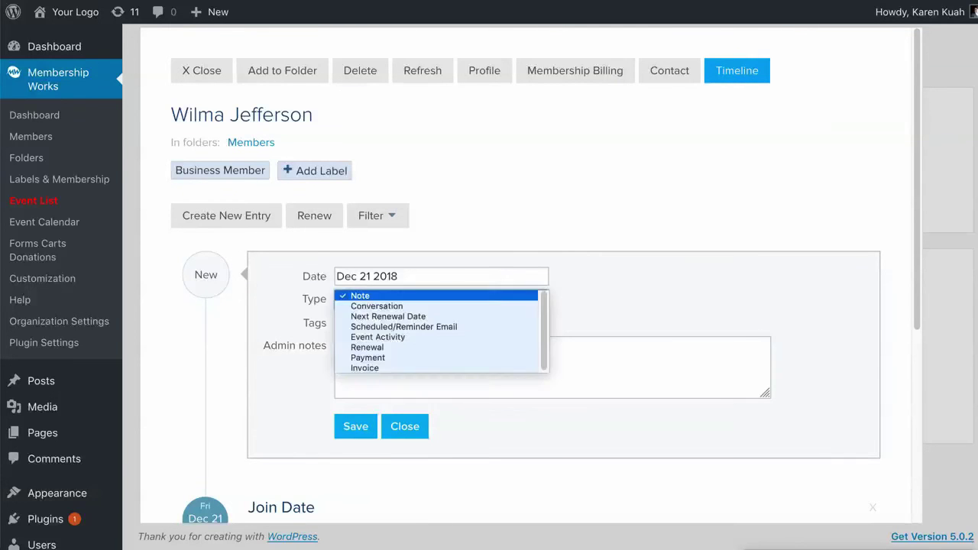
pyautogui.press('Escape')
pyautogui.press('space')
pyautogui.press('Down')
pyautogui.press('Down')
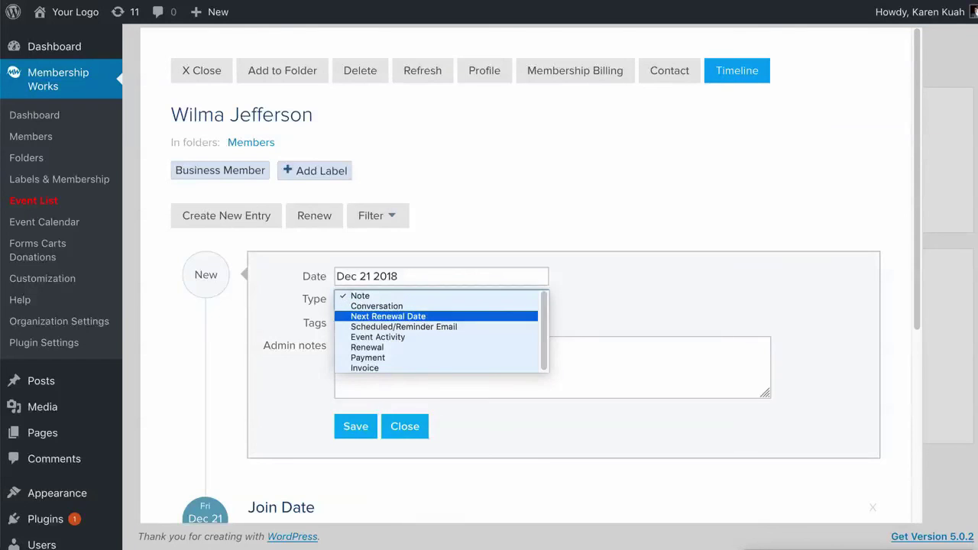
pyautogui.press('Return')
pyautogui.hotkey('shift', 'Tab')
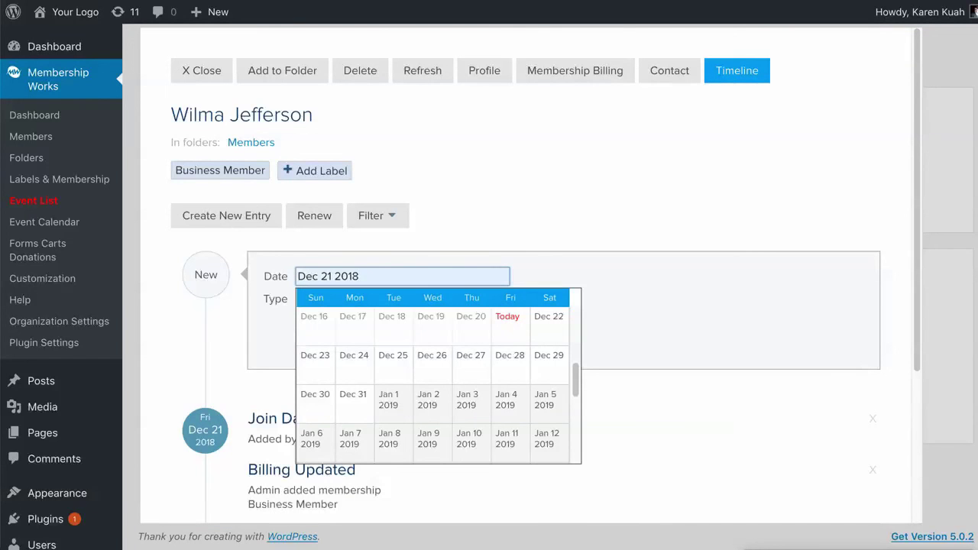
pyautogui.press('BackSpace')
pyautogui.write('9')
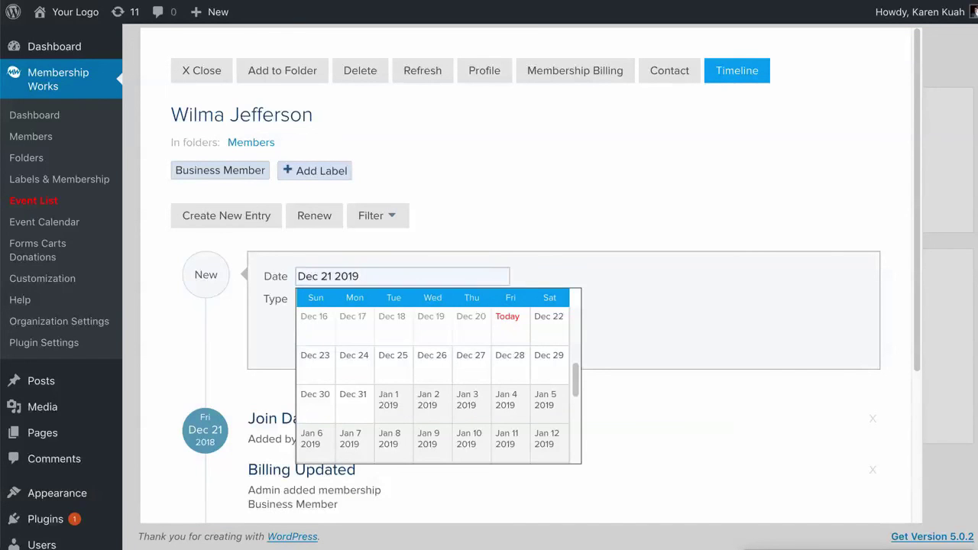
pyautogui.press('Tab')
pyautogui.press('Tab')
pyautogui.press('Return')
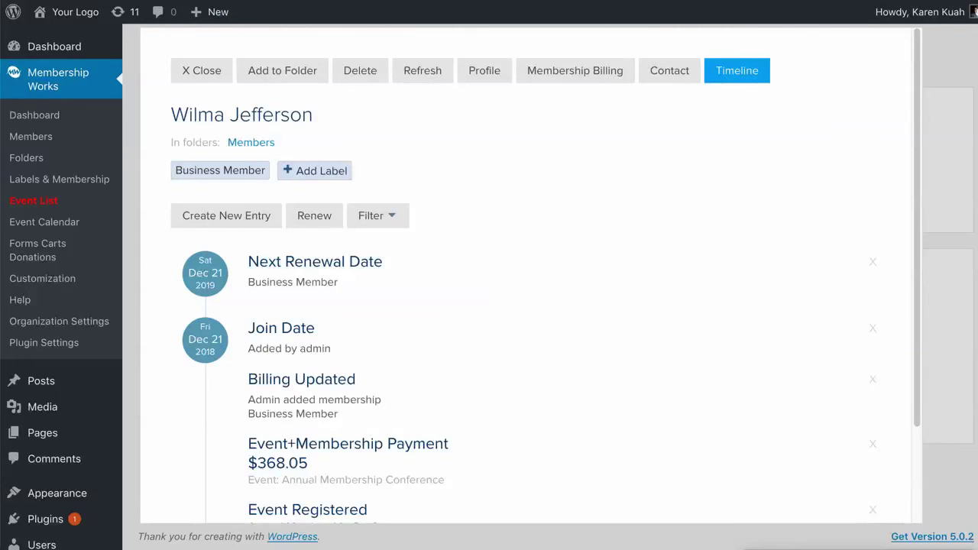
# Step: Close the member overlay to get back to the conference's attendee dashboard
pyautogui.click(201, 70)
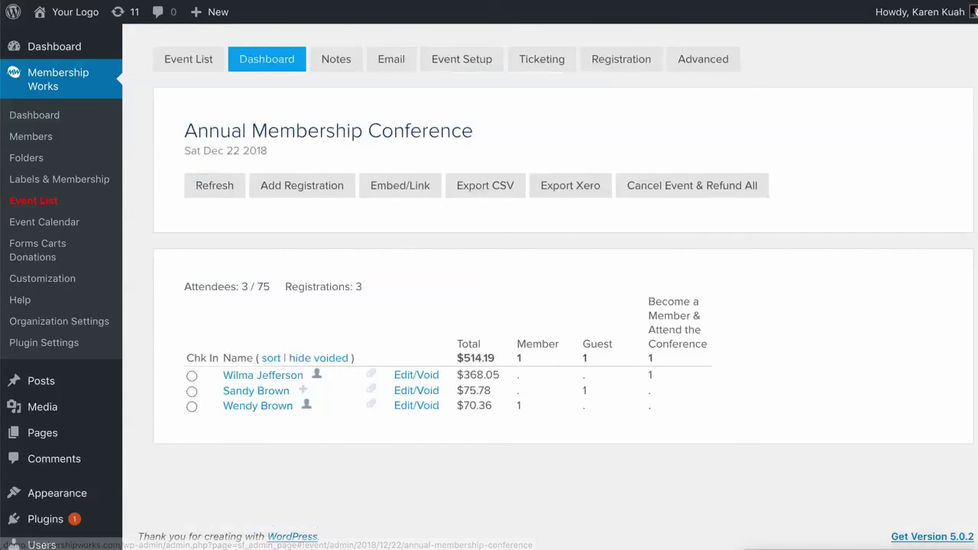